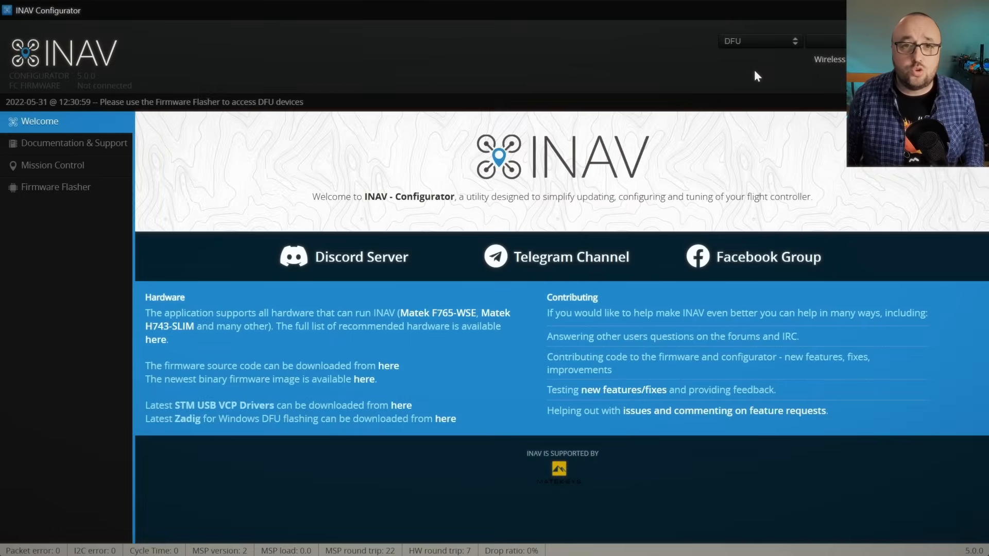
# Step: Open the Firmware Flasher and choose MATEKF765SE as the target board
pyautogui.click(74, 196)
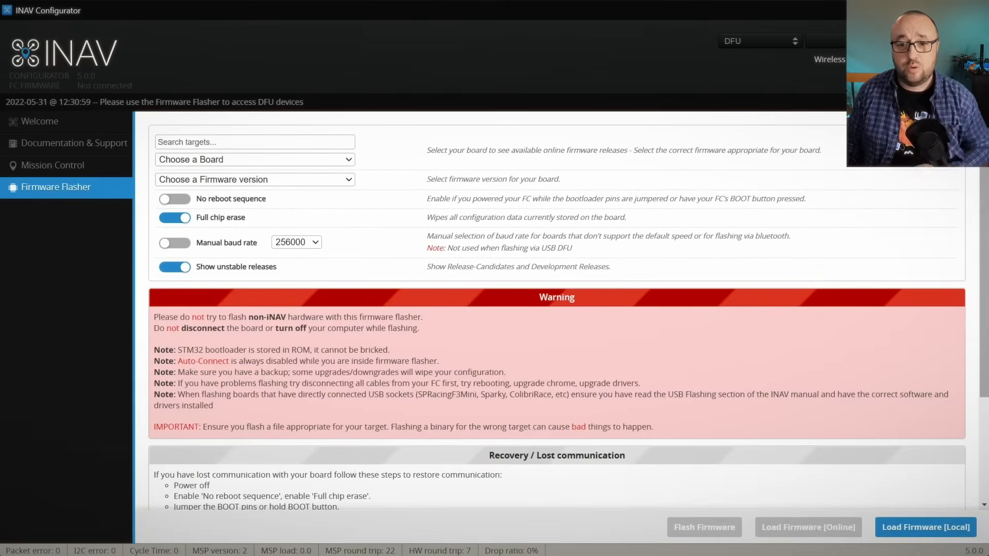
pyautogui.click(215, 161)
pyautogui.scroll(-15, 340, 277)
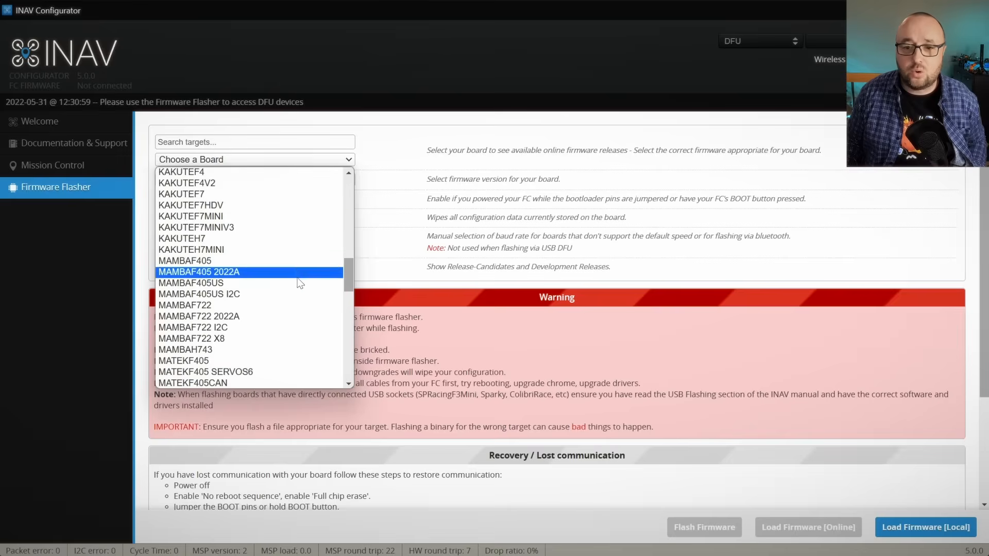
pyautogui.moveTo(350, 274); pyautogui.dragTo(352, 314)
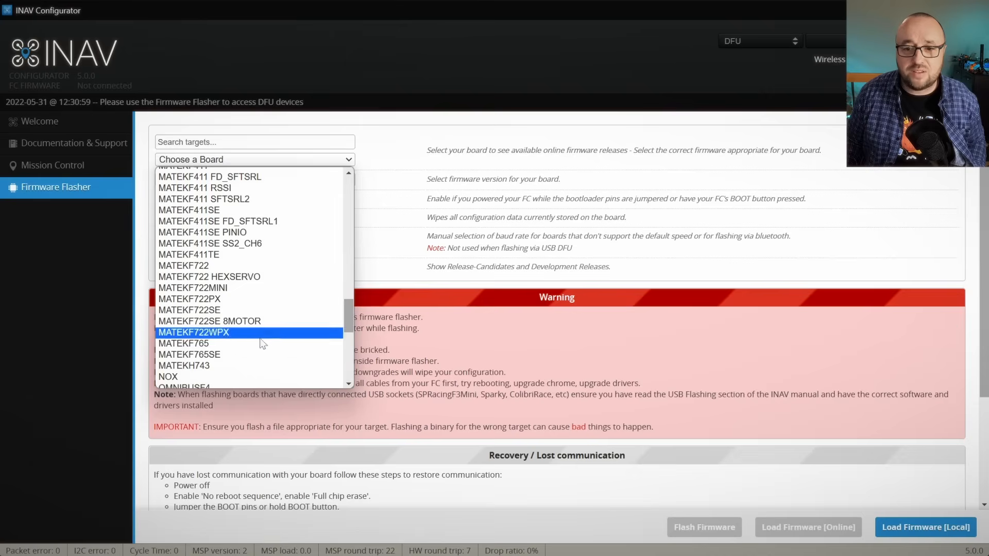
pyautogui.click(248, 360)
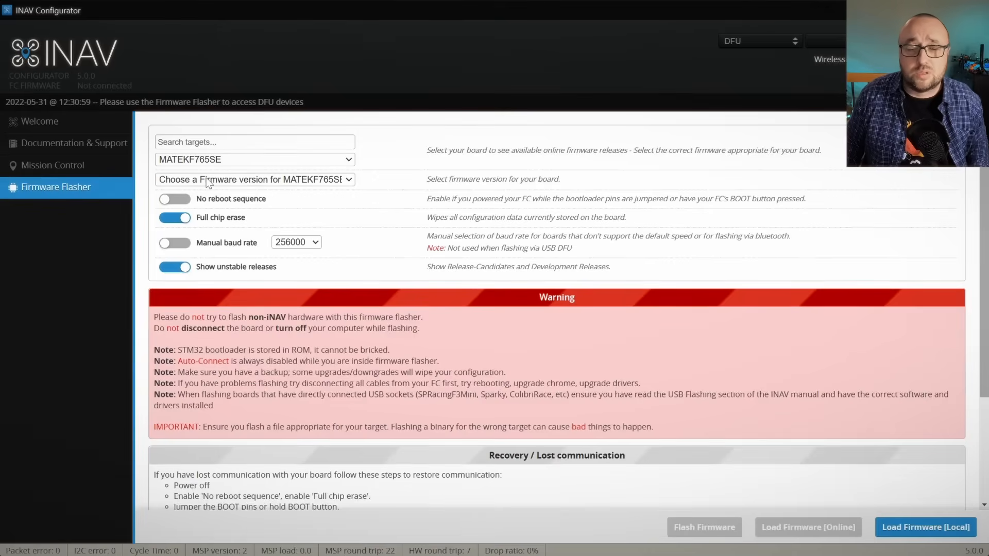
# Step: Select the 5.0.0-RC1 release-candidate firmware dated 2022-5-28, load it from the online source and flash it to the board
pyautogui.click(207, 180)
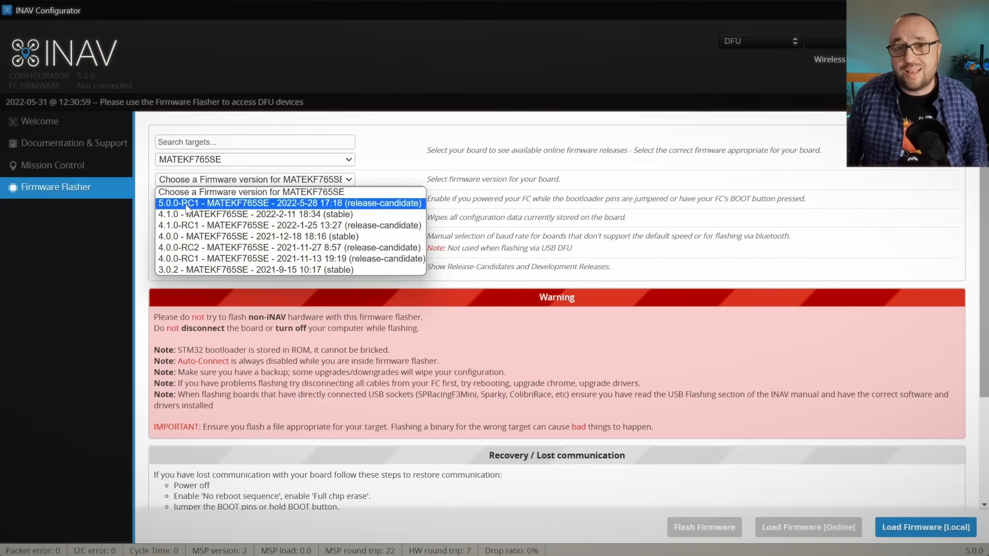
pyautogui.click(187, 204)
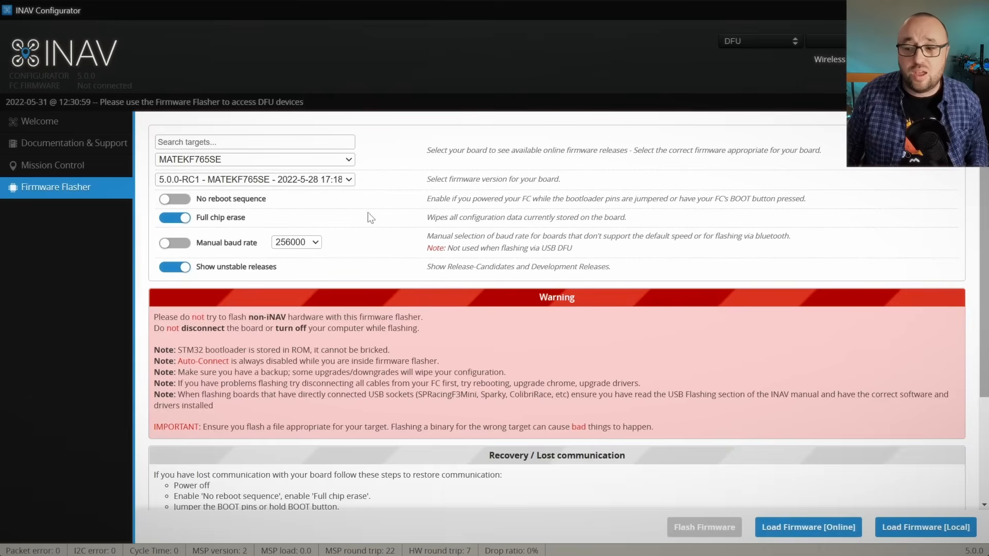
pyautogui.click(788, 531)
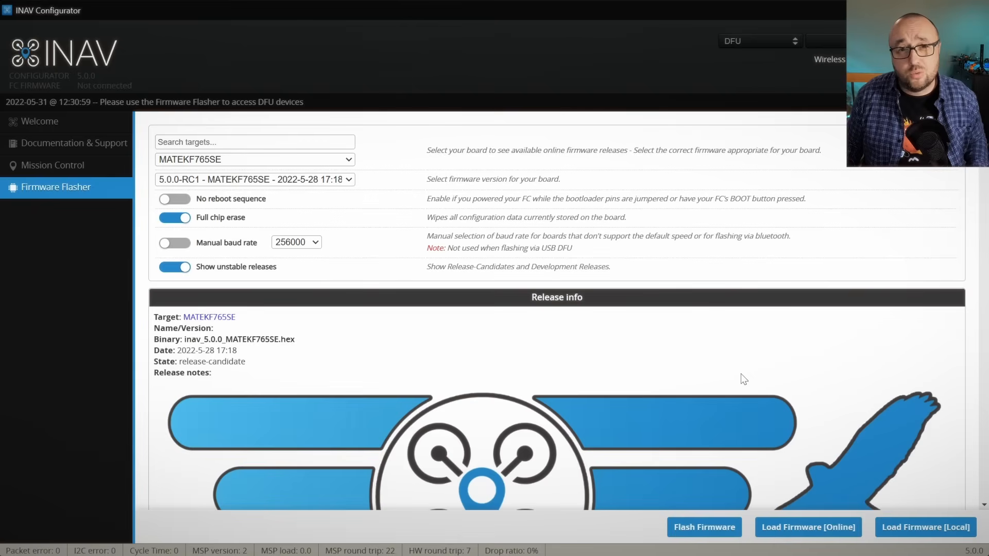
pyautogui.click(705, 528)
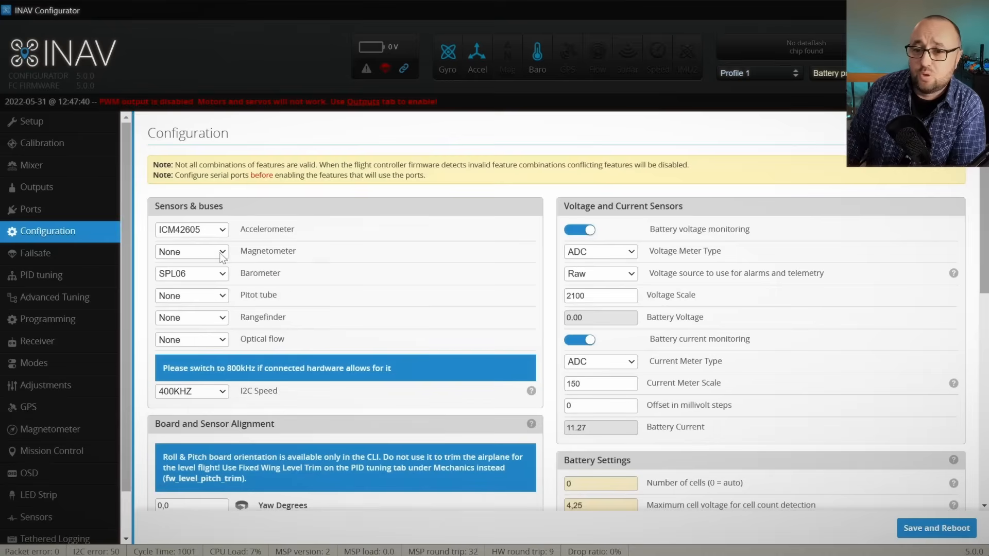
# Step: Check the available magnetometer types without changing the setting, and set the pitot tube sensor to MS4525 in the flight controller configuration
pyautogui.click(221, 254)
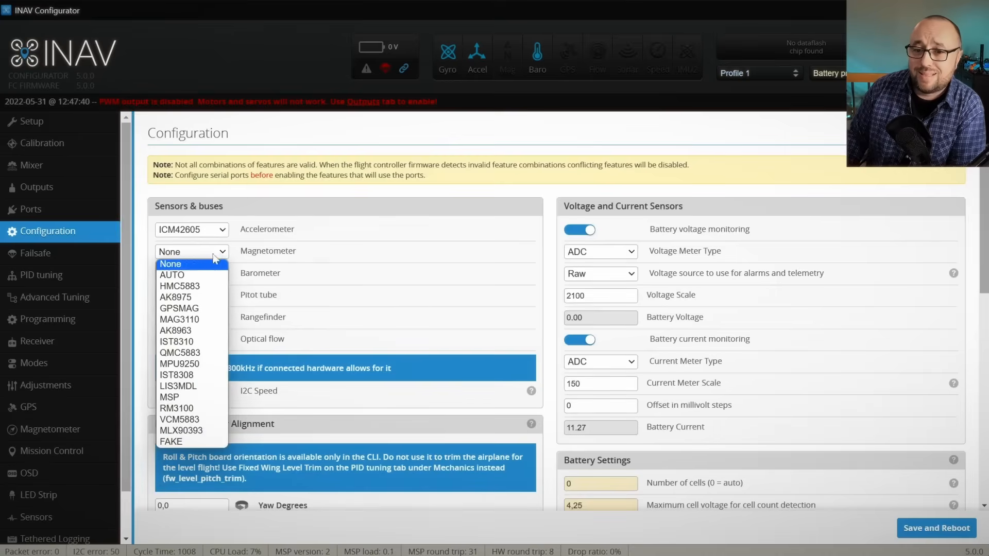
pyautogui.click(305, 252)
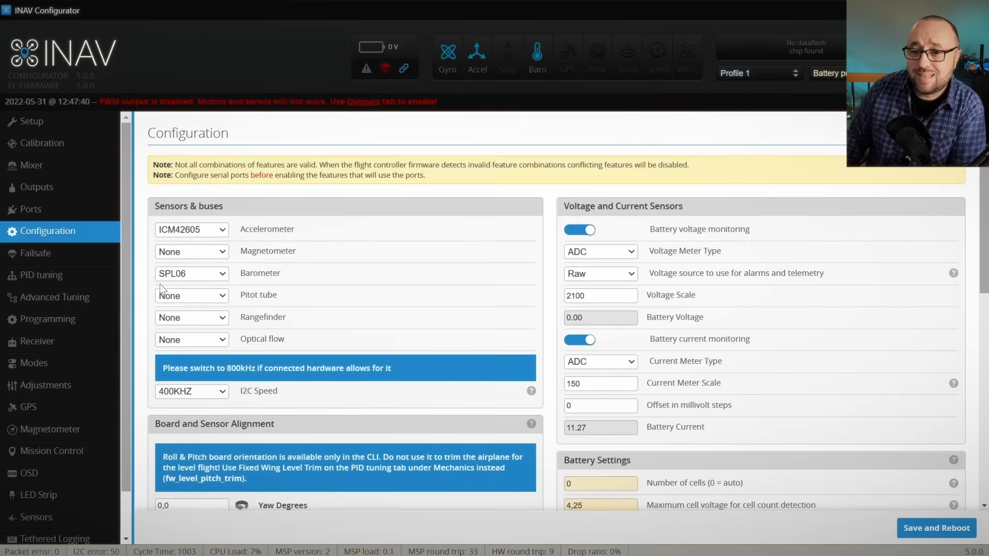
pyautogui.click(223, 295)
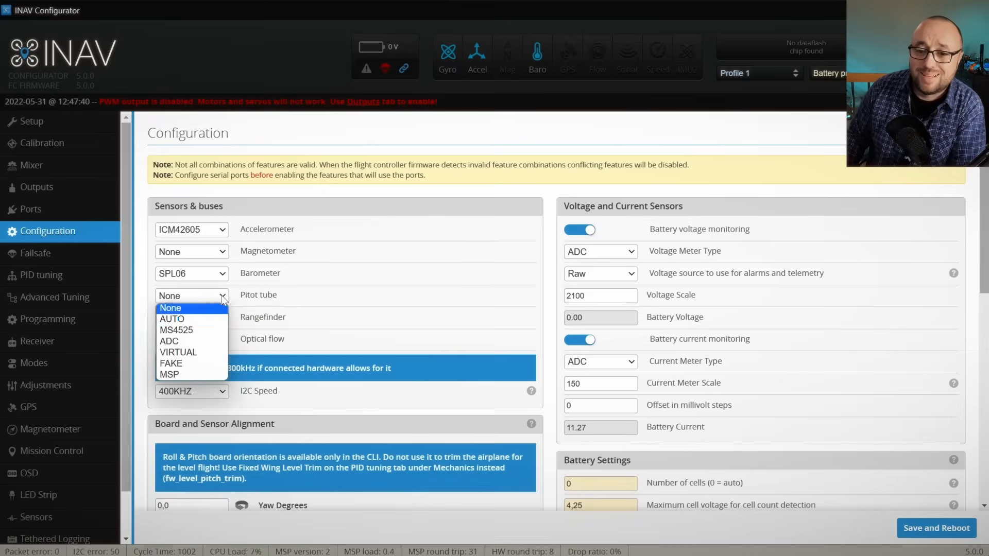
pyautogui.click(198, 332)
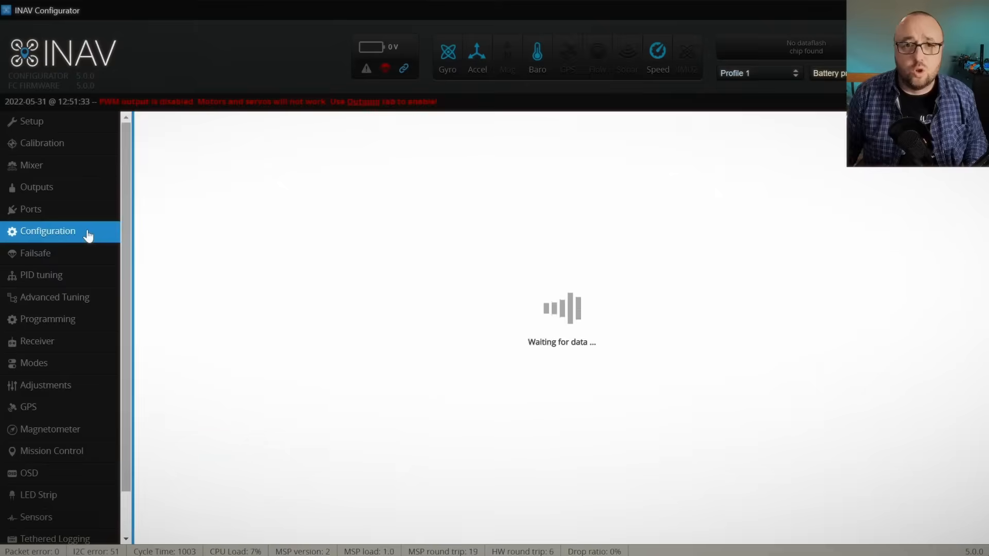
pyautogui.scroll(-4, 283, 296)
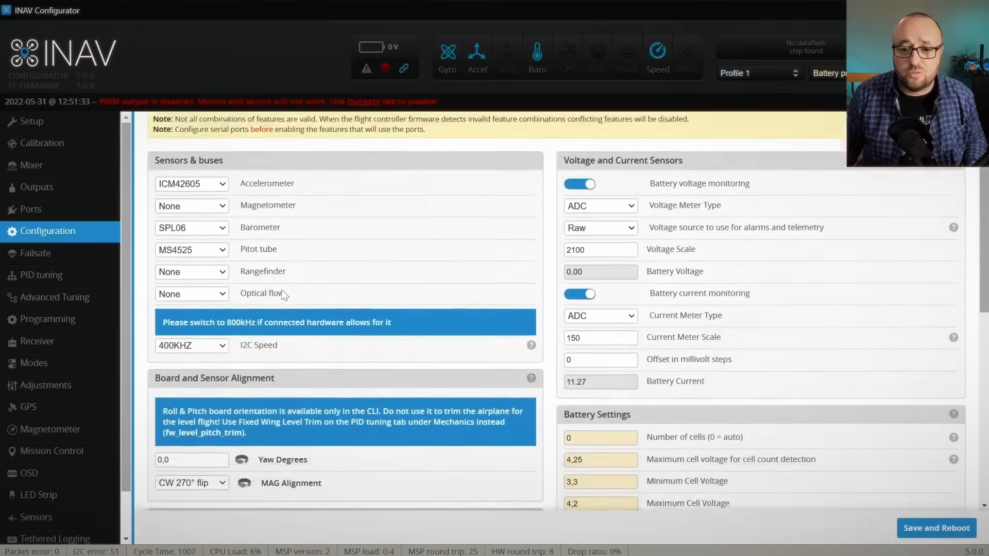
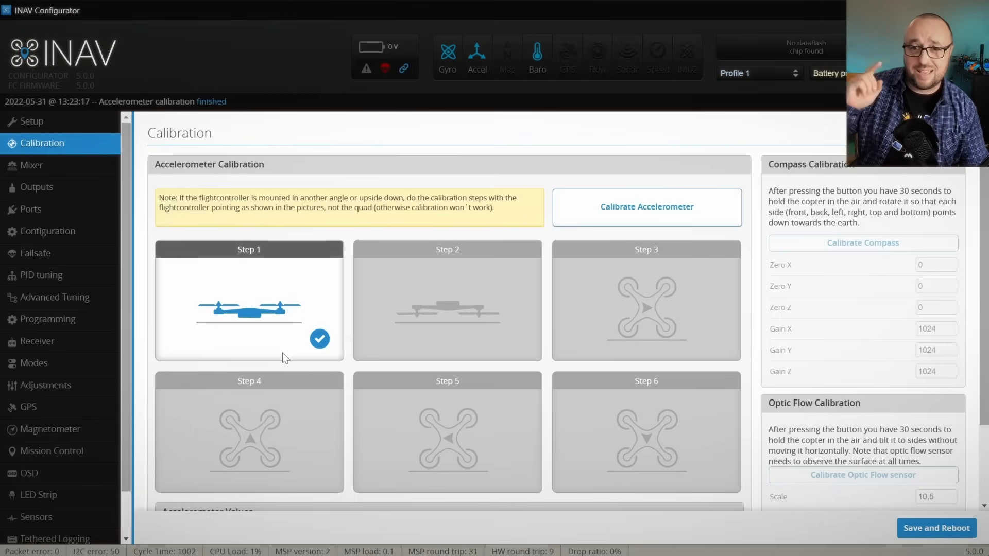
# Step: Calibrate the accelerometer through all six orientation steps and review the resulting Acc Zero and Acc Gain values
pyautogui.click(654, 209)
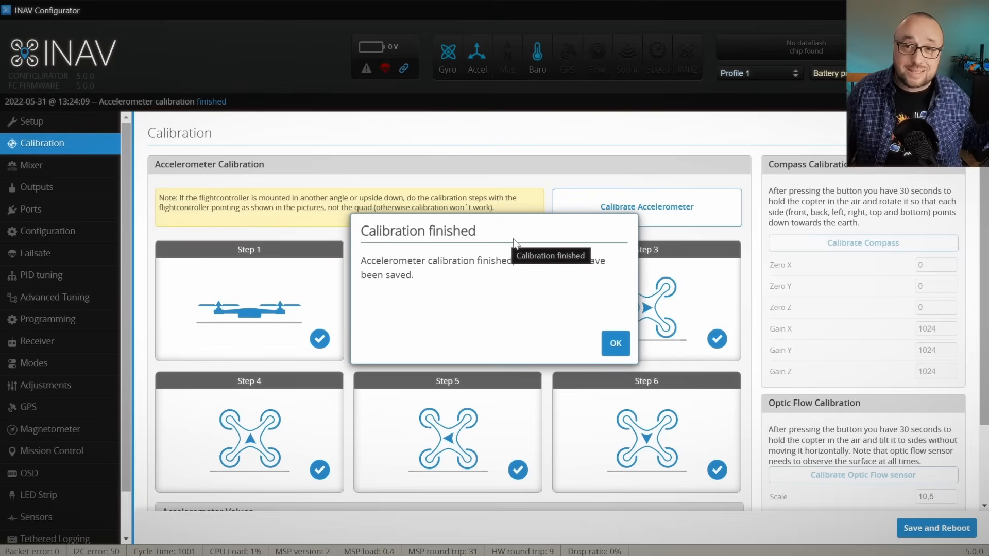
pyautogui.click(614, 342)
pyautogui.scroll(-1, 576, 325)
pyautogui.scroll(-1, 576, 325)
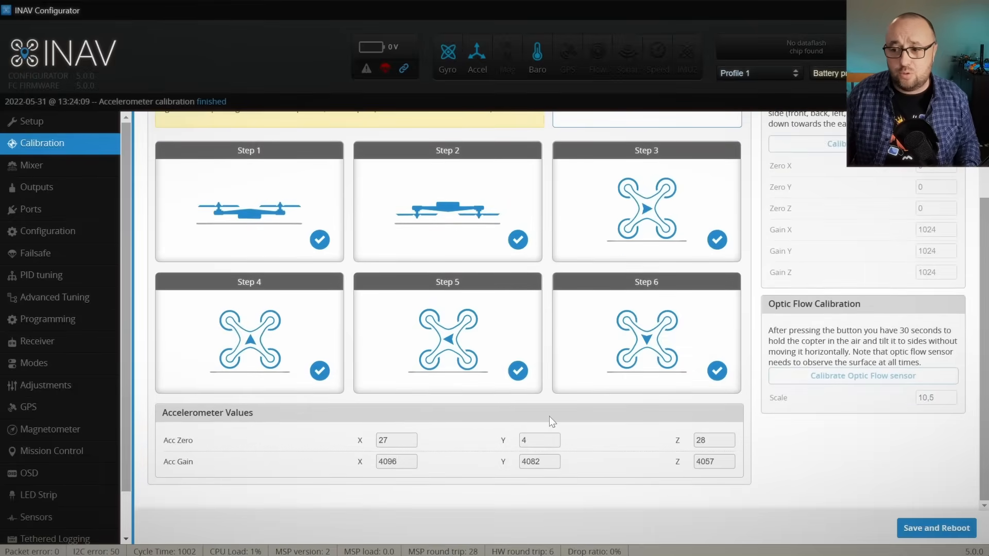
pyautogui.scroll(1, 659, 412)
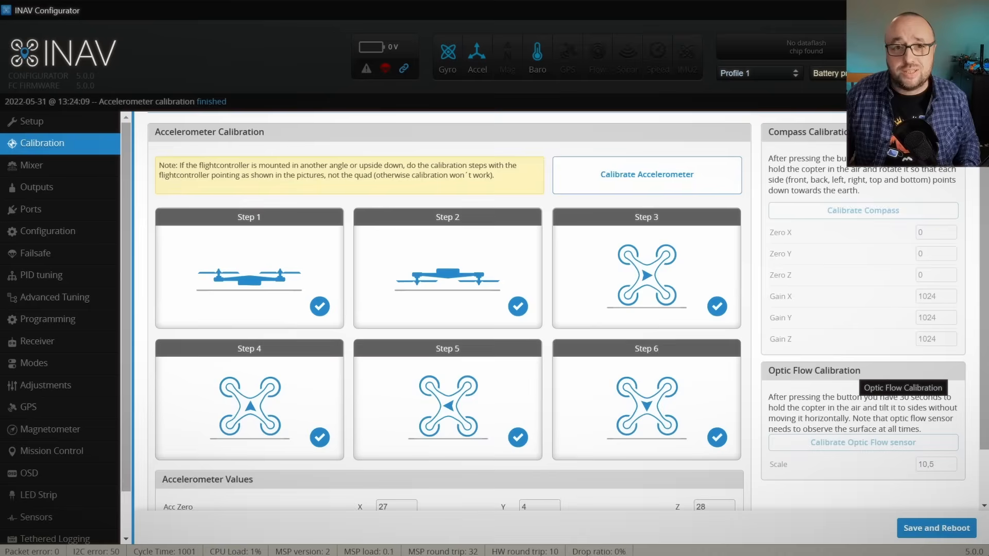
pyautogui.scroll(-2, 852, 370)
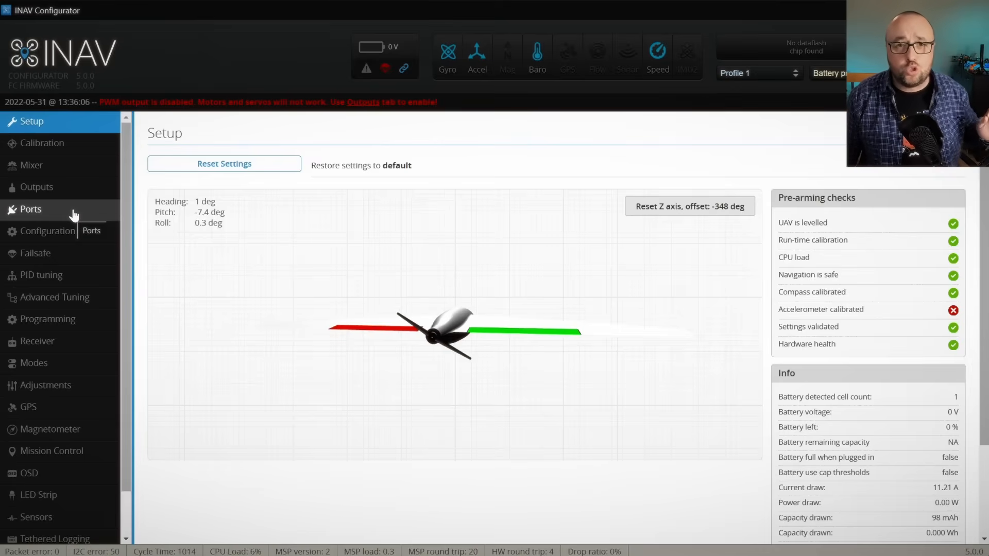
# Step: Check that Serial RX is enabled on UART6, set the serial receiver provider to GHST, and save the receiver settings with a reboot
pyautogui.click(73, 216)
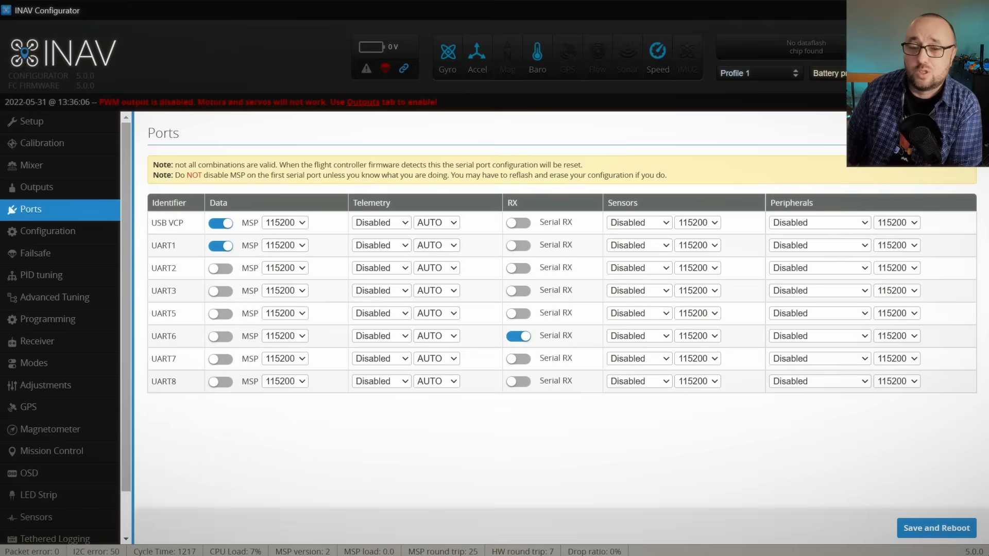
pyautogui.click(519, 337)
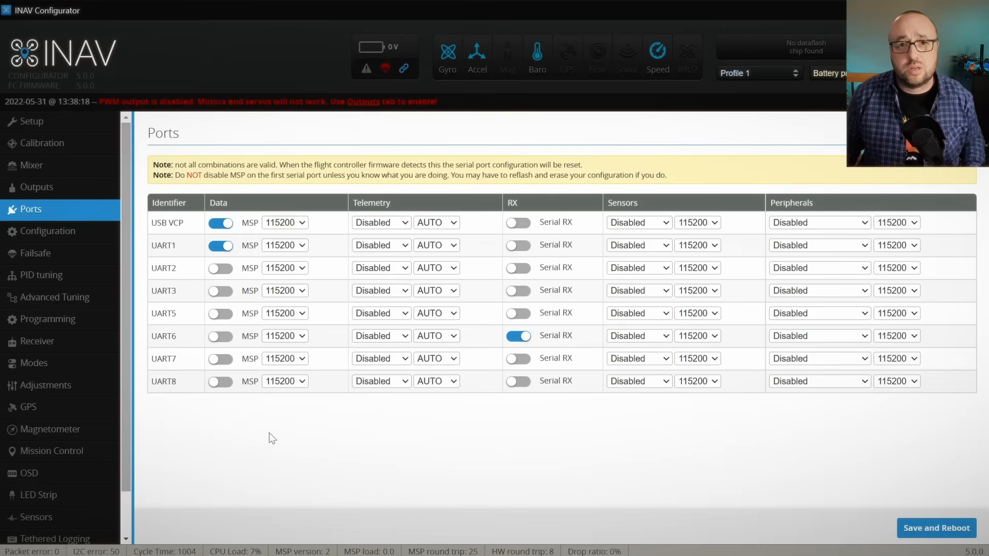
pyautogui.click(80, 341)
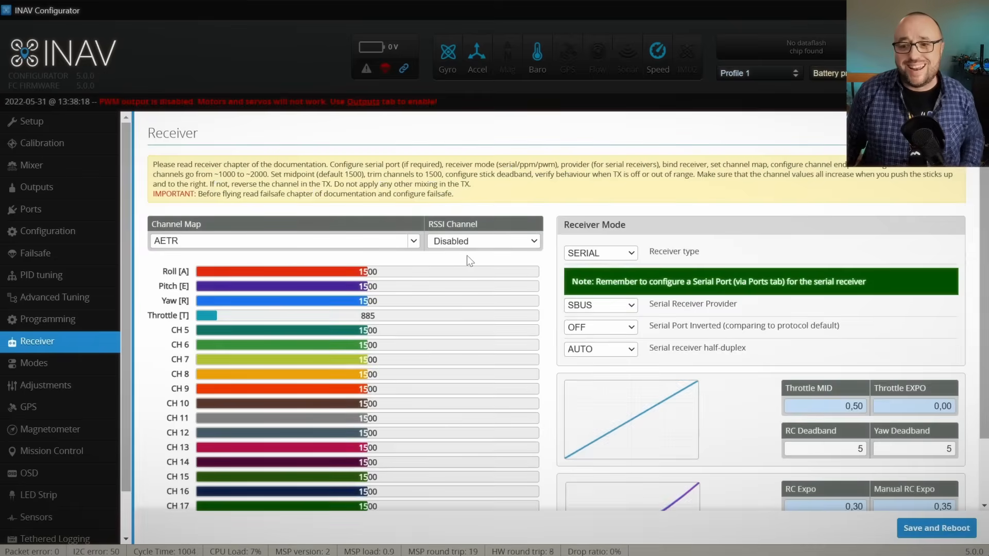
pyautogui.click(613, 307)
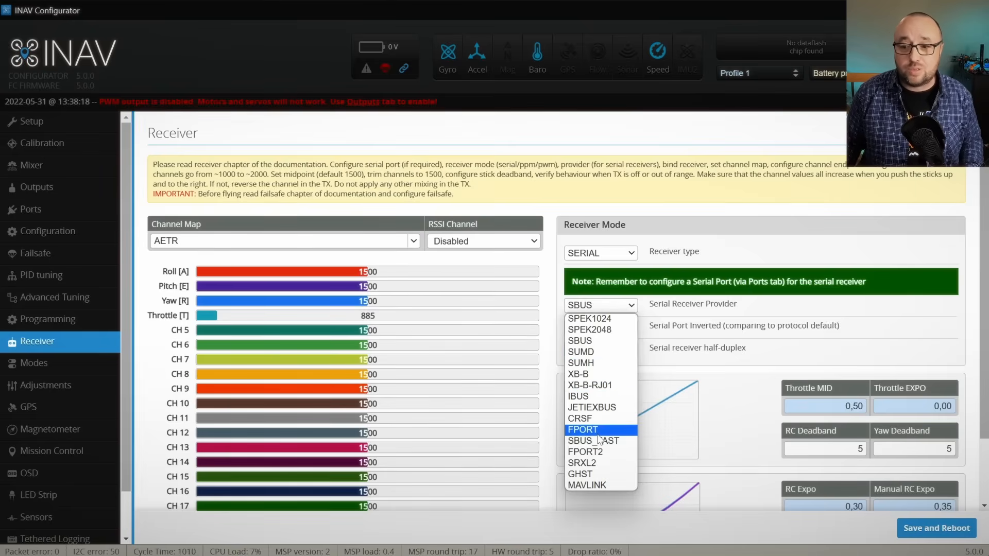
pyautogui.click(596, 474)
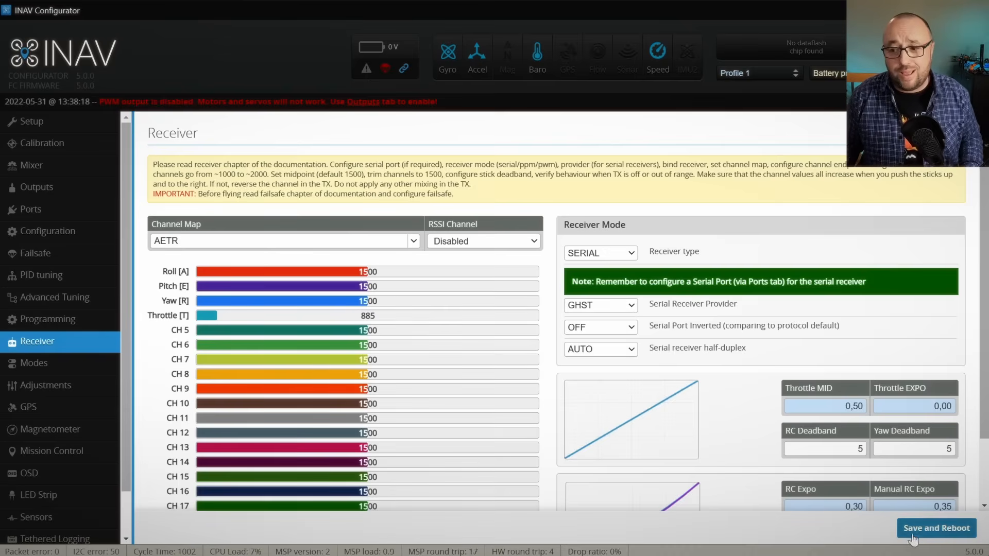
pyautogui.click(934, 530)
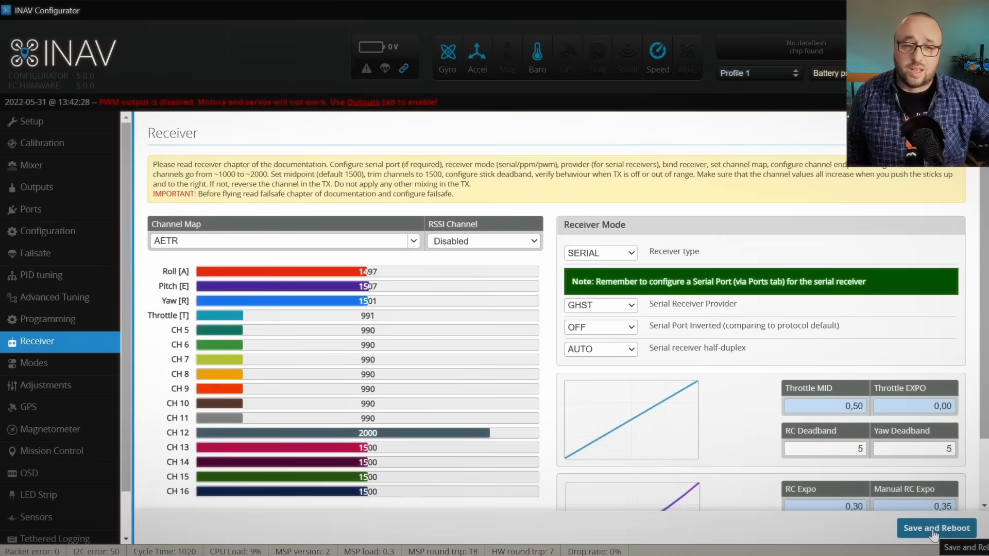
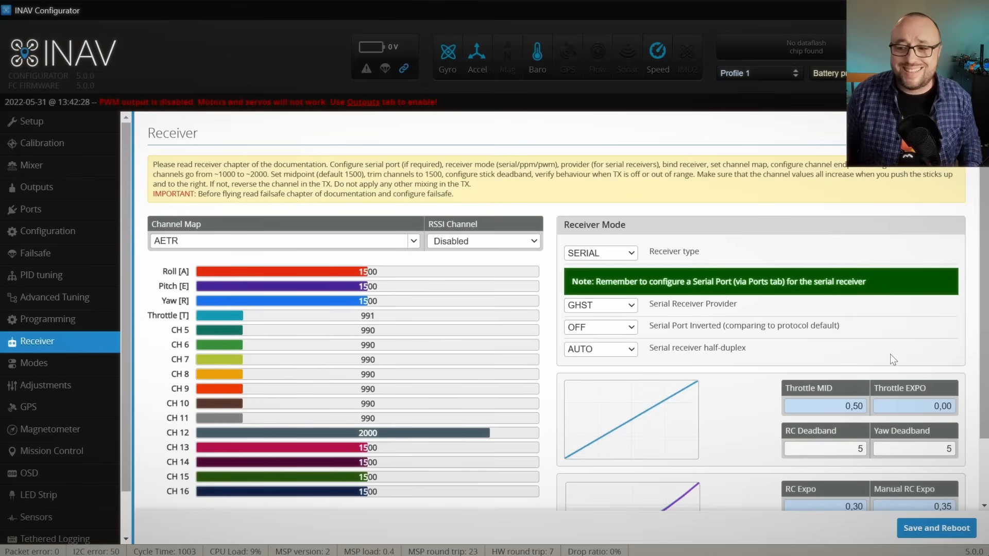
# Step: Set both the RC Deadband and the Yaw Deadband to 2, and save the receiver settings with a reboot
pyautogui.moveTo(859, 448)
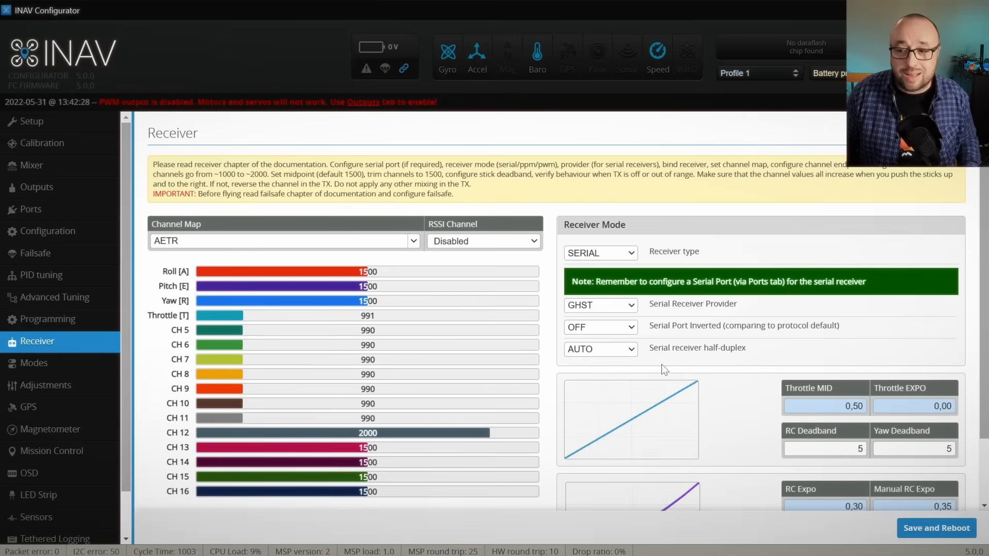
pyautogui.moveTo(824, 448)
pyautogui.moveTo(853, 449); pyautogui.dragTo(878, 449)
pyautogui.write('2')
pyautogui.moveTo(942, 450); pyautogui.dragTo(965, 448)
pyautogui.write('2')
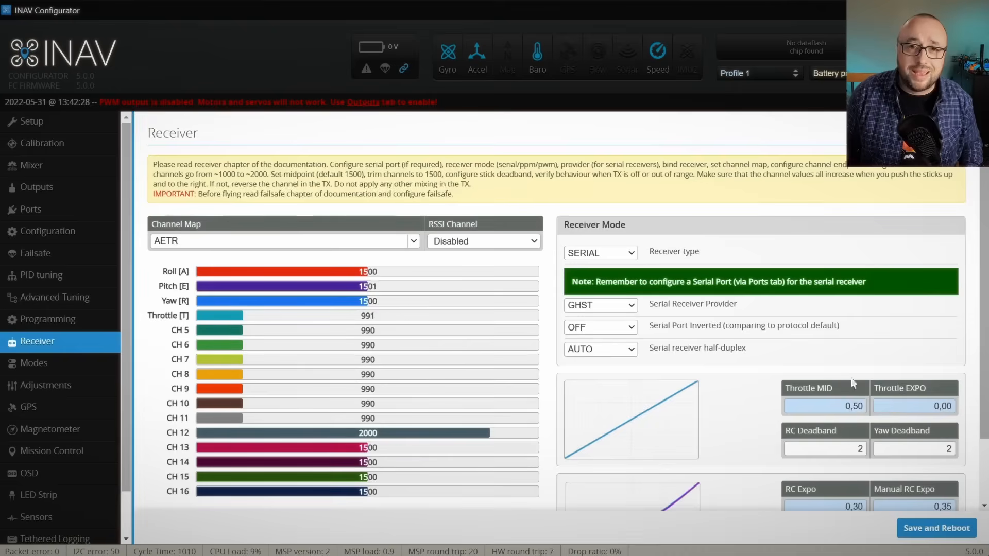
pyautogui.moveTo(872, 449)
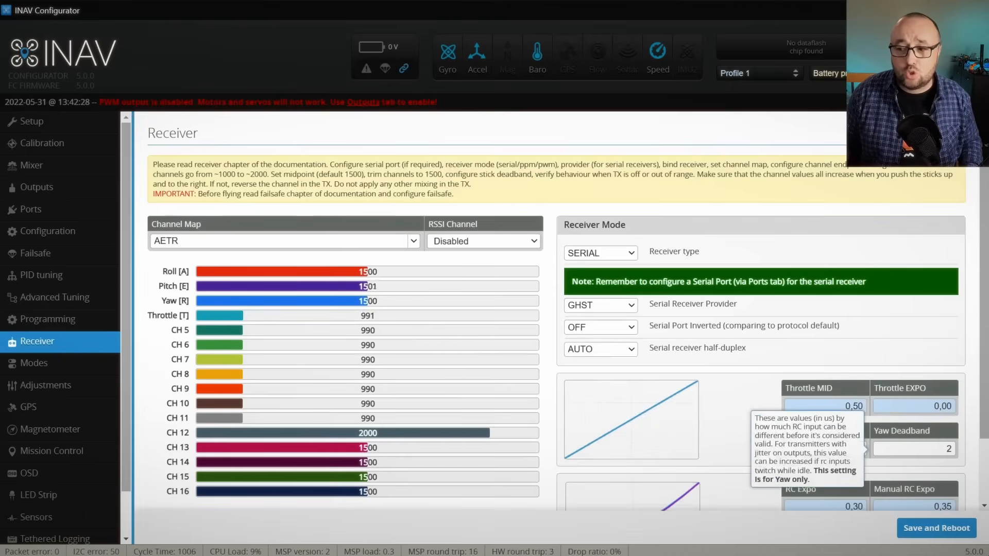
pyautogui.scroll(-2, 922, 500)
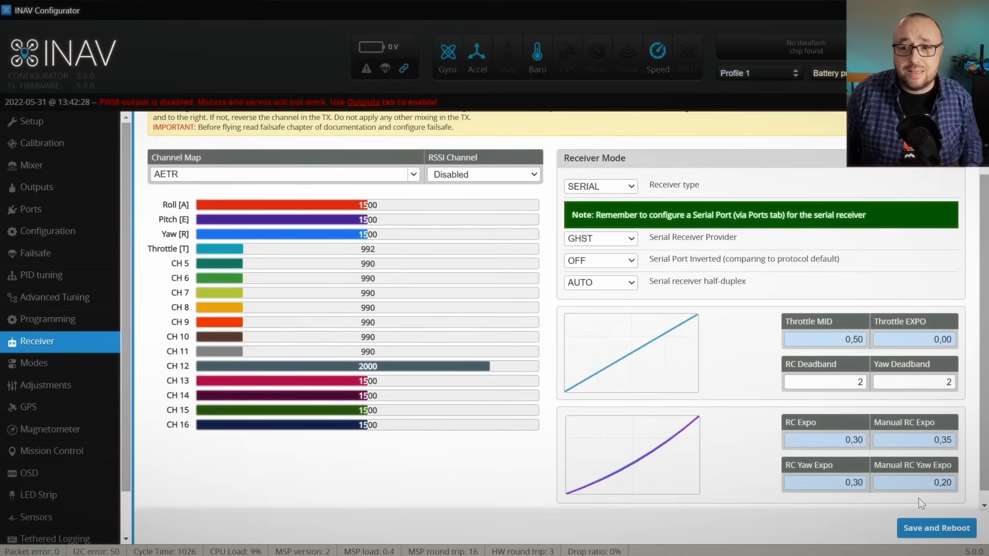
pyautogui.click(928, 536)
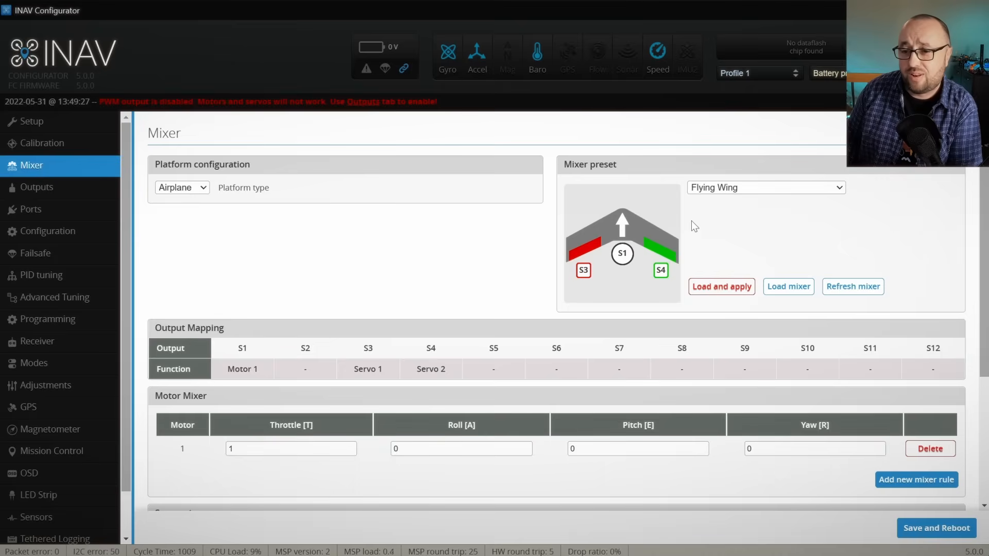
# Step: Review the Flying Wing output mapping and motor and servo mixers, and try loading the Airplane V-tail with differential thrust preset
pyautogui.scroll(-1, 530, 241)
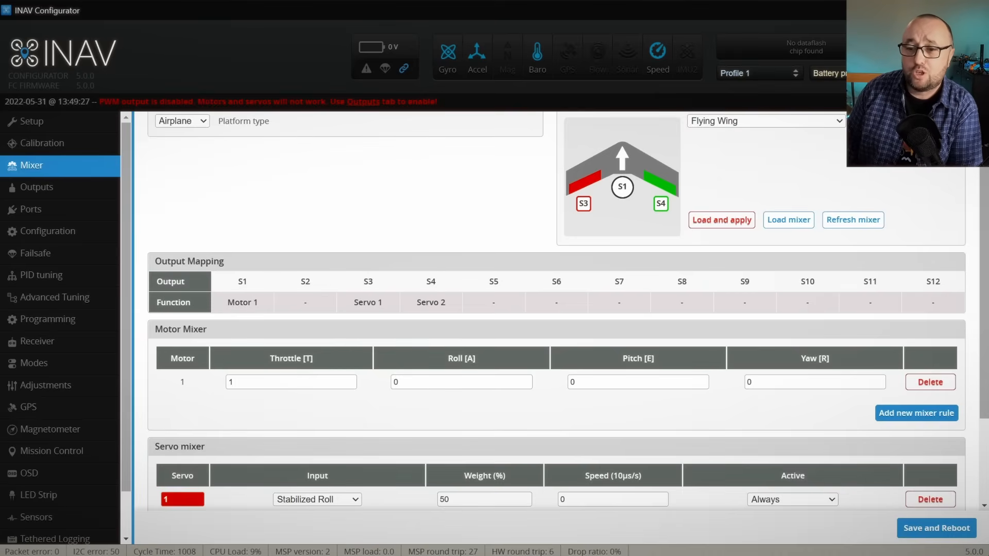
pyautogui.scroll(2, 412, 279)
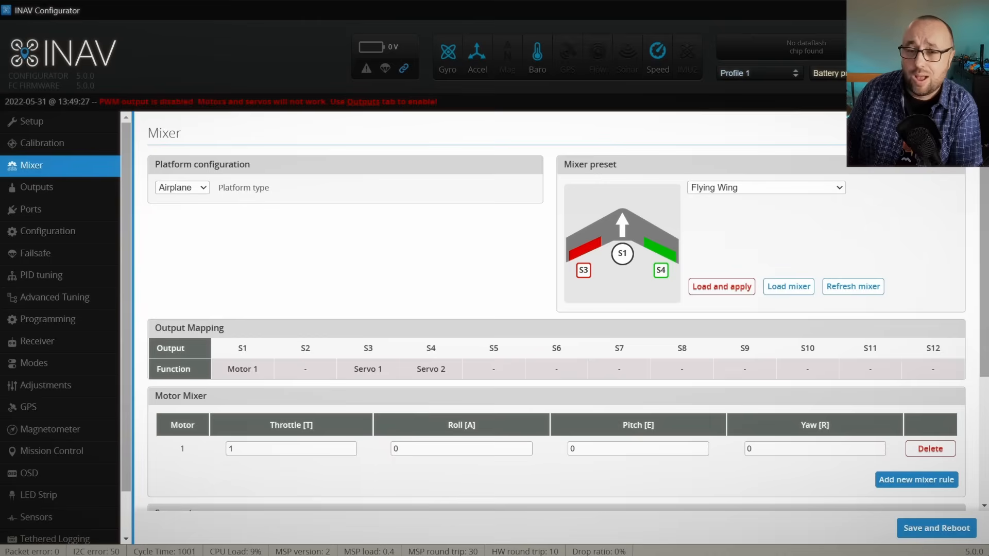
pyautogui.click(754, 188)
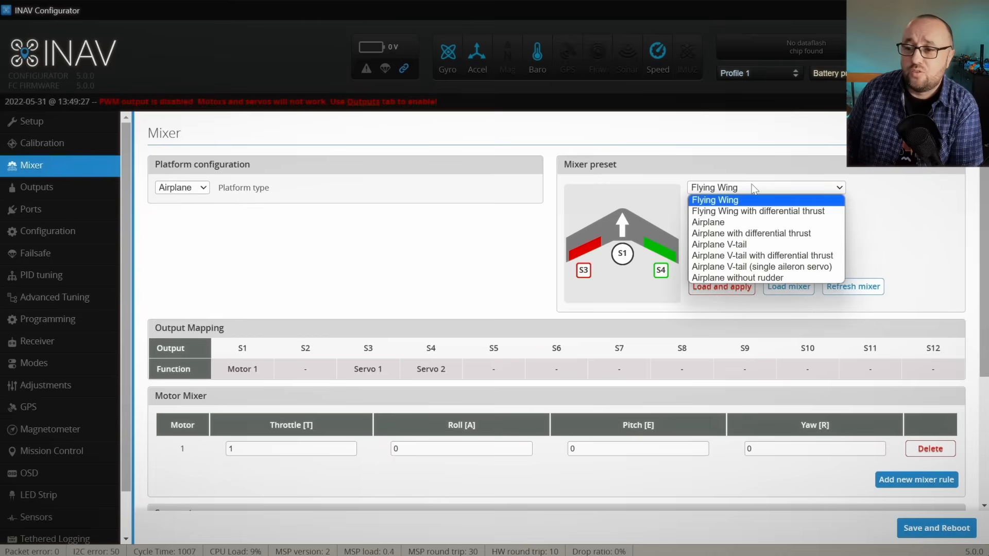
pyautogui.click(754, 256)
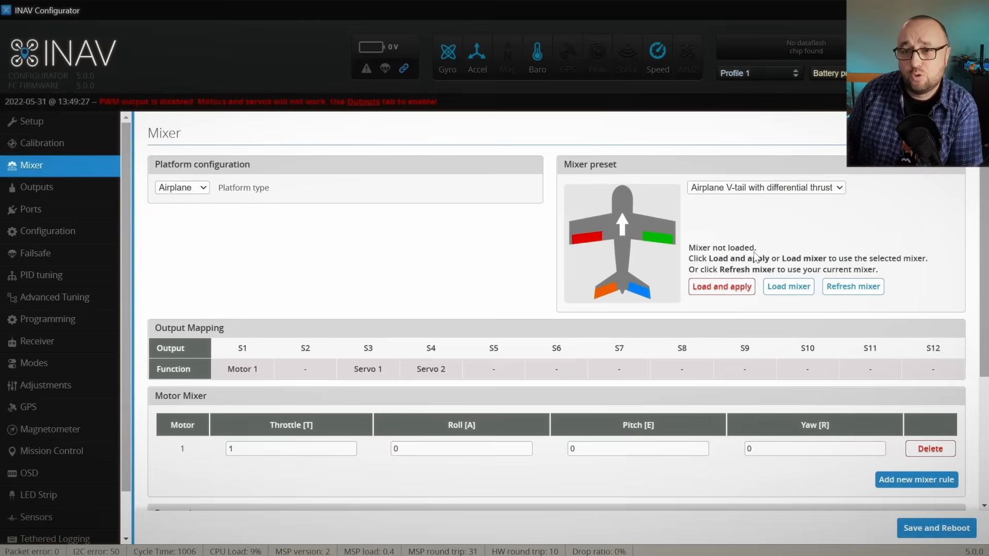
pyautogui.click(788, 287)
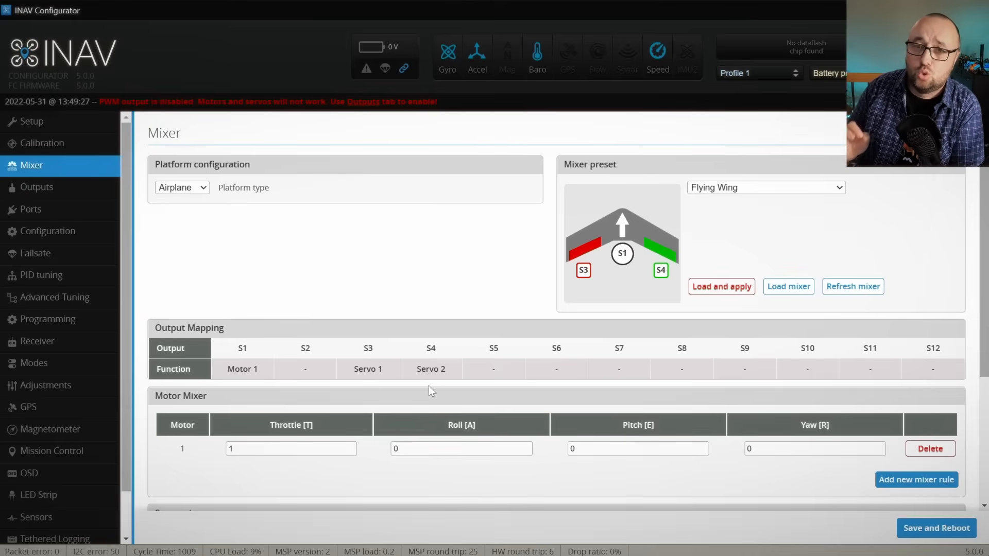
# Step: Add extra motor rules to the Flying Wing's Motor Mixer
pyautogui.scroll(-1, 429, 386)
pyautogui.click(890, 418)
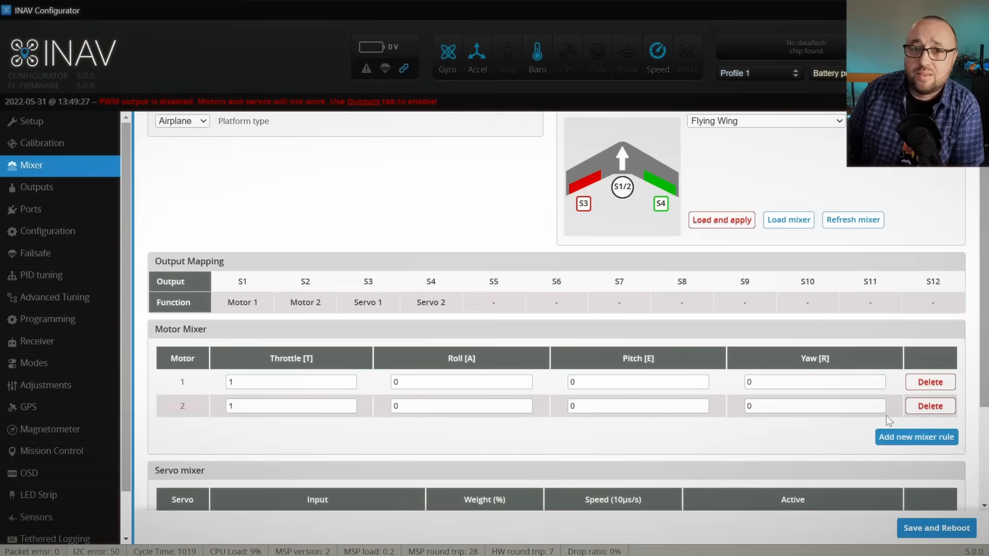
pyautogui.click(892, 442)
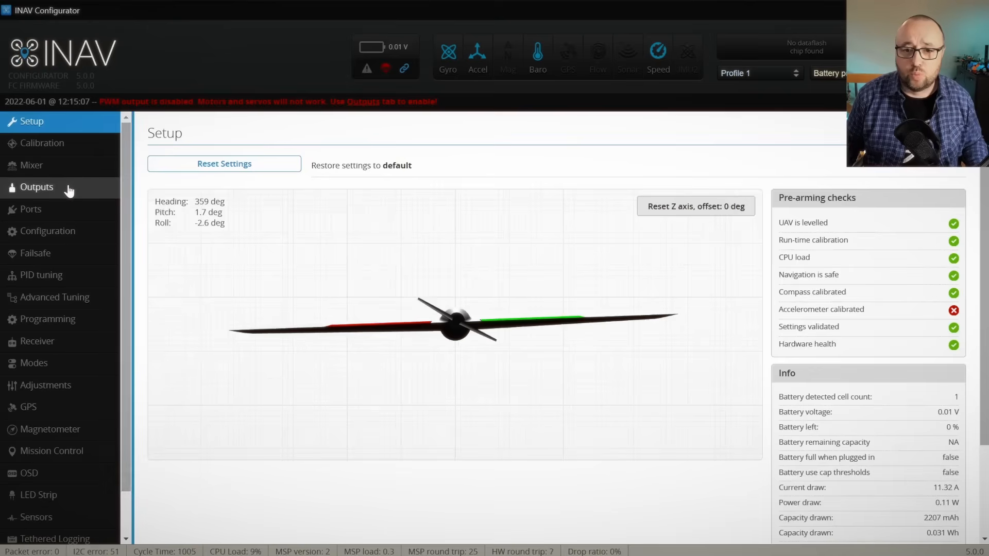
# Step: Set the ESC protocol to DSHOT150 in the output configuration and enable motor and servo output
pyautogui.click(70, 191)
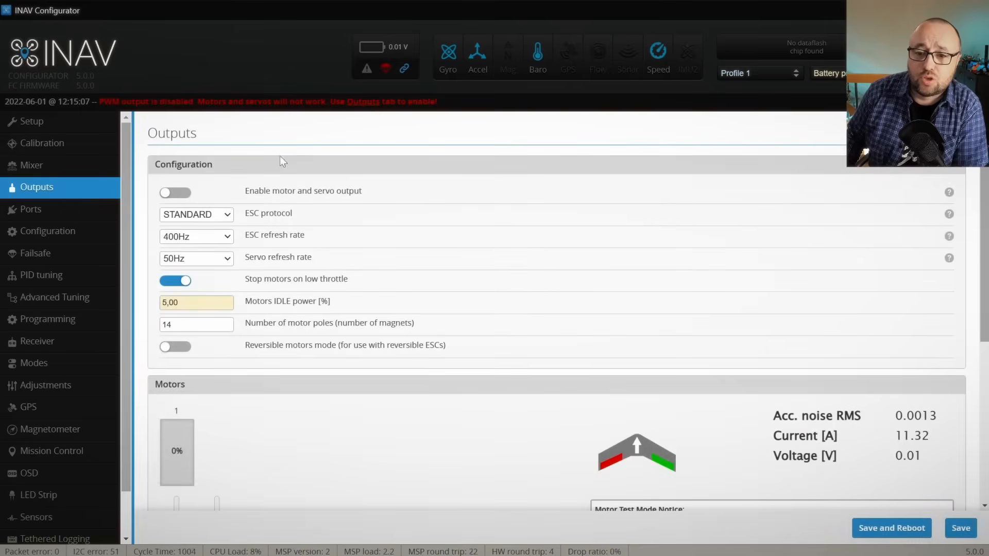
pyautogui.click(231, 216)
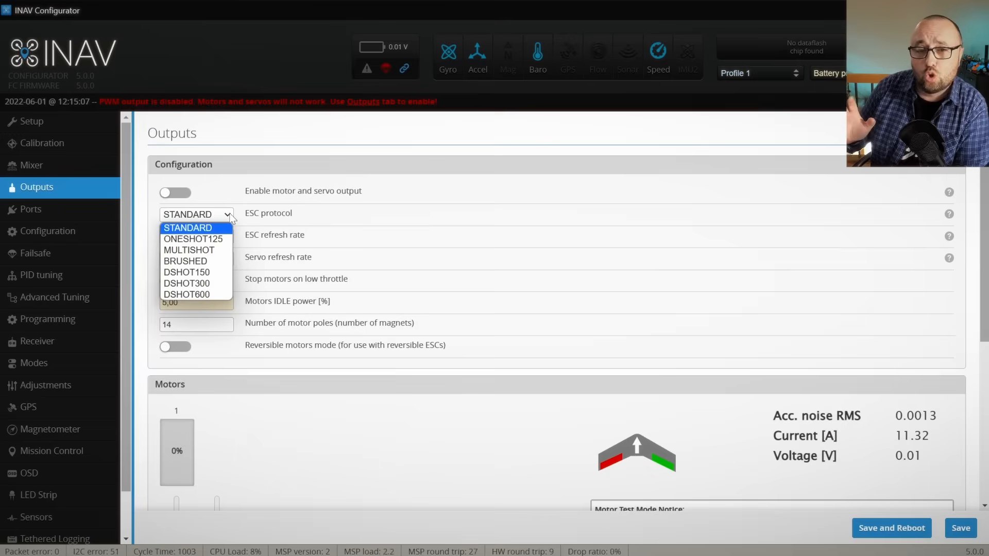
pyautogui.click(206, 274)
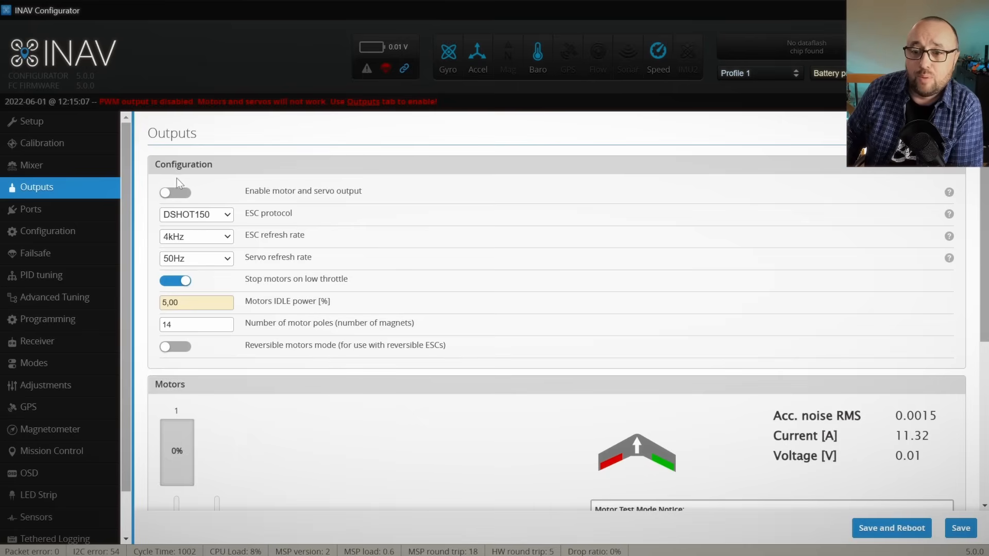
pyautogui.click(170, 194)
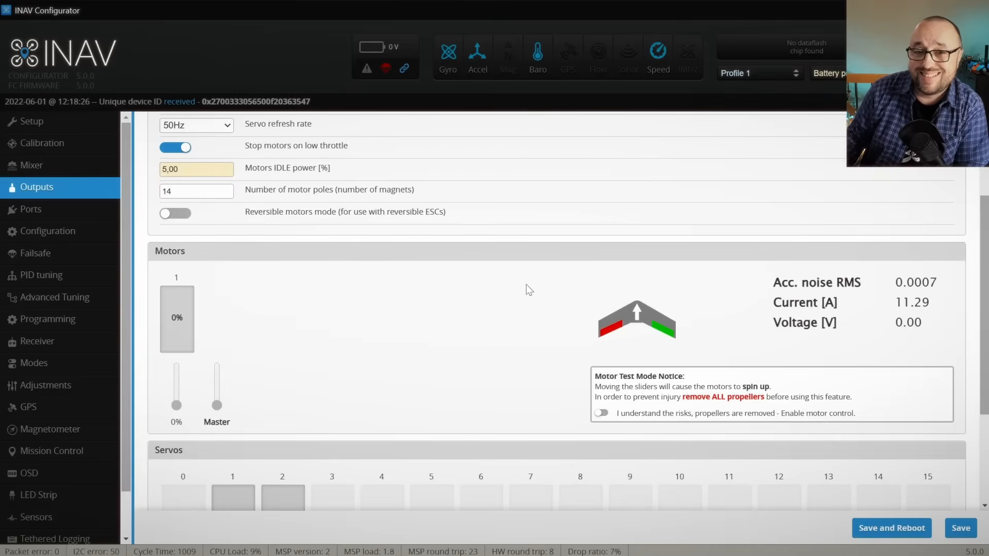
# Step: Acknowledge the propeller safety notice to enable motor control for testing
pyautogui.click(600, 414)
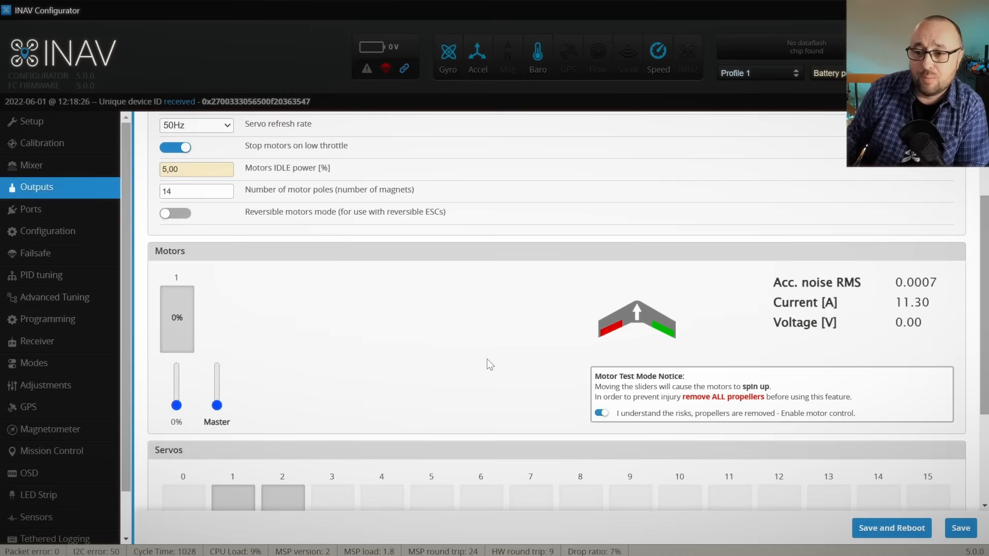
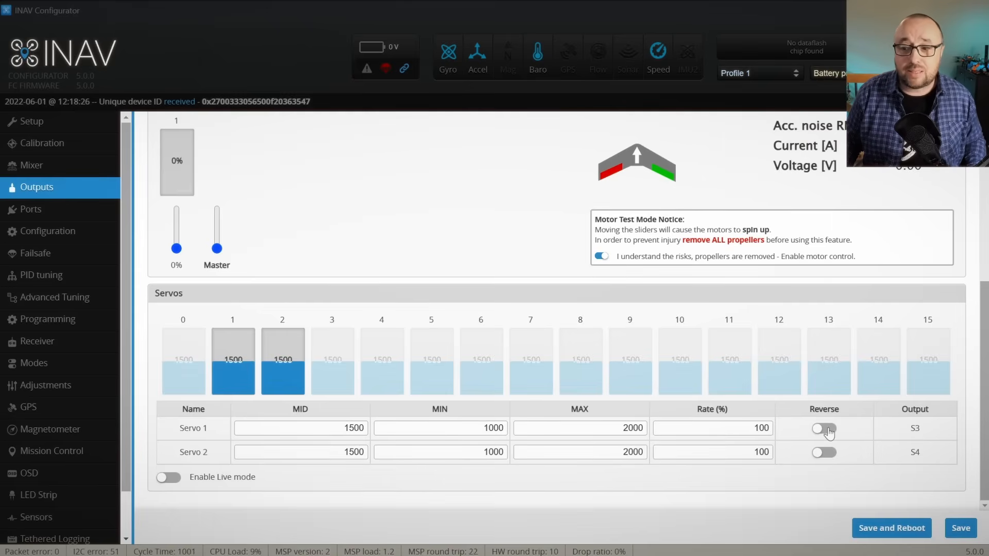
# Step: Reverse the direction of Servo 1 in the servo output settings
pyautogui.click(827, 430)
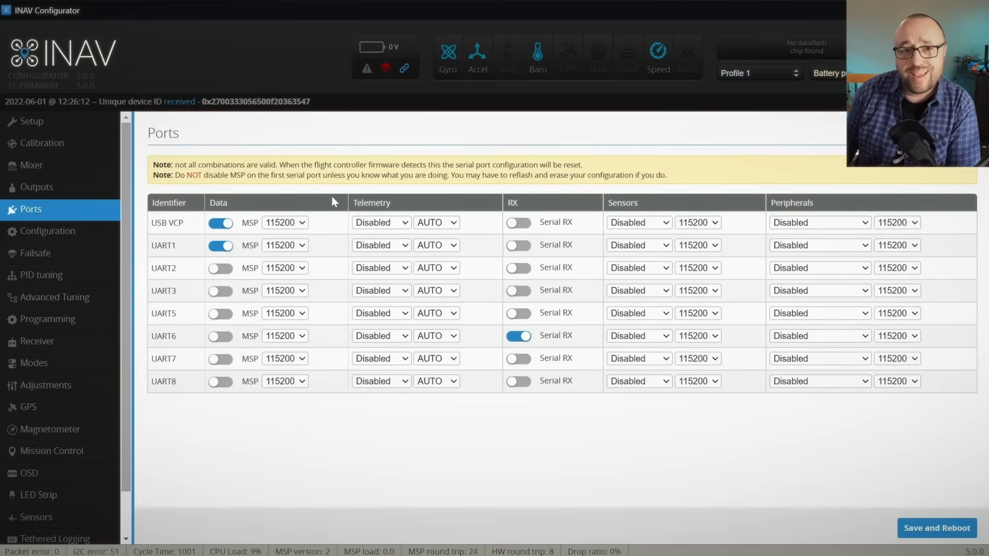
# Step: Try assigning GPS as the sensor on UART2 and return it to Disabled
pyautogui.click(657, 270)
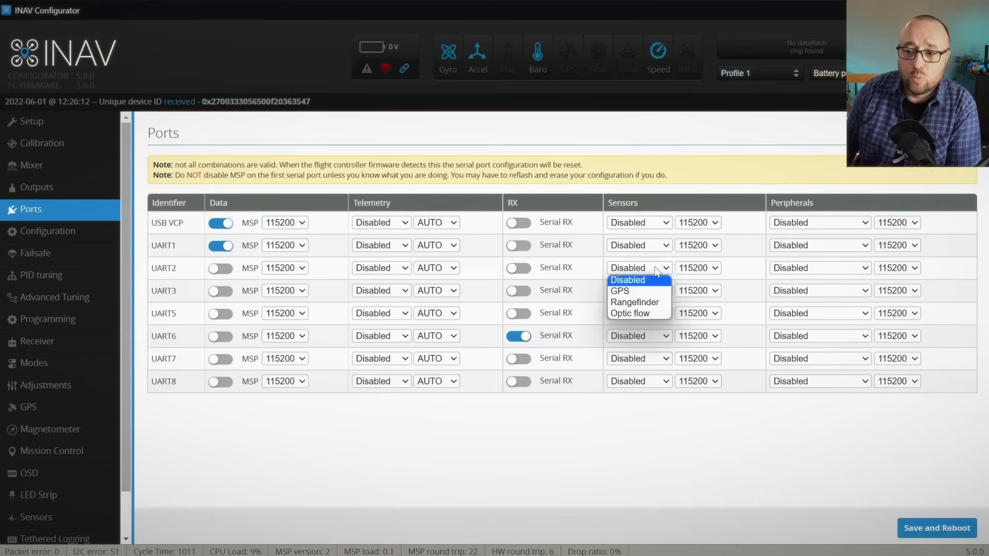
pyautogui.click(628, 296)
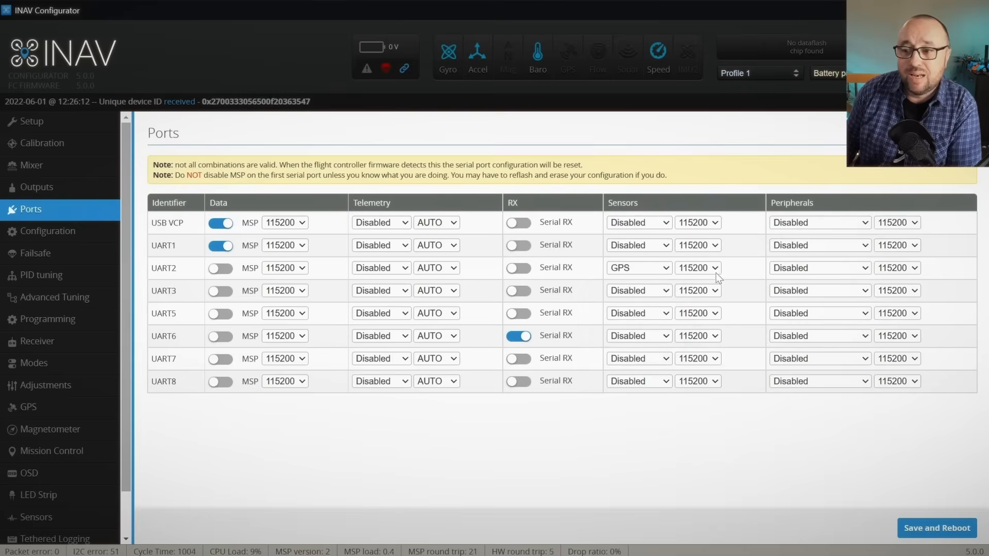
pyautogui.click(666, 270)
pyautogui.click(656, 281)
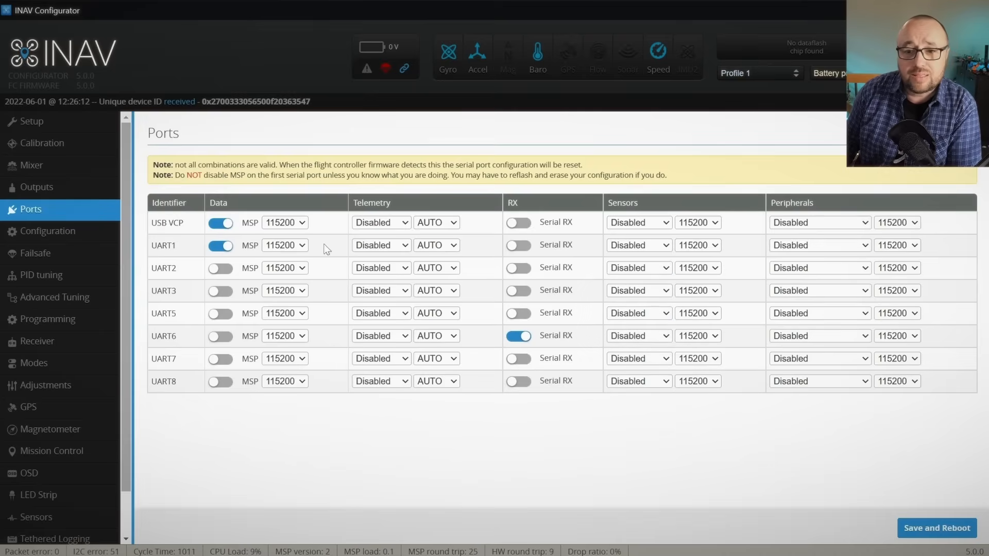
# Step: Enable MSP on UART2, save the port configuration and reboot the flight controller
pyautogui.click(221, 269)
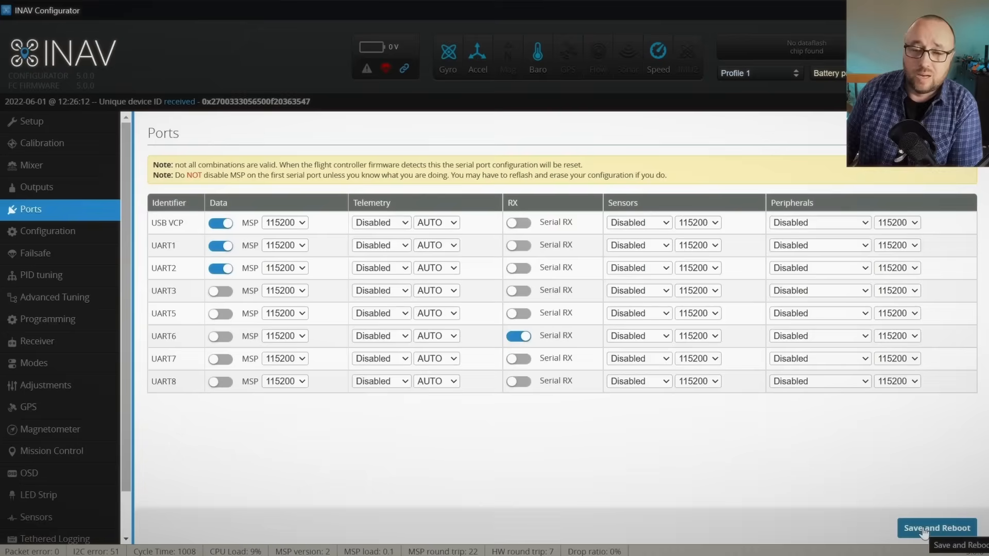
pyautogui.click(922, 530)
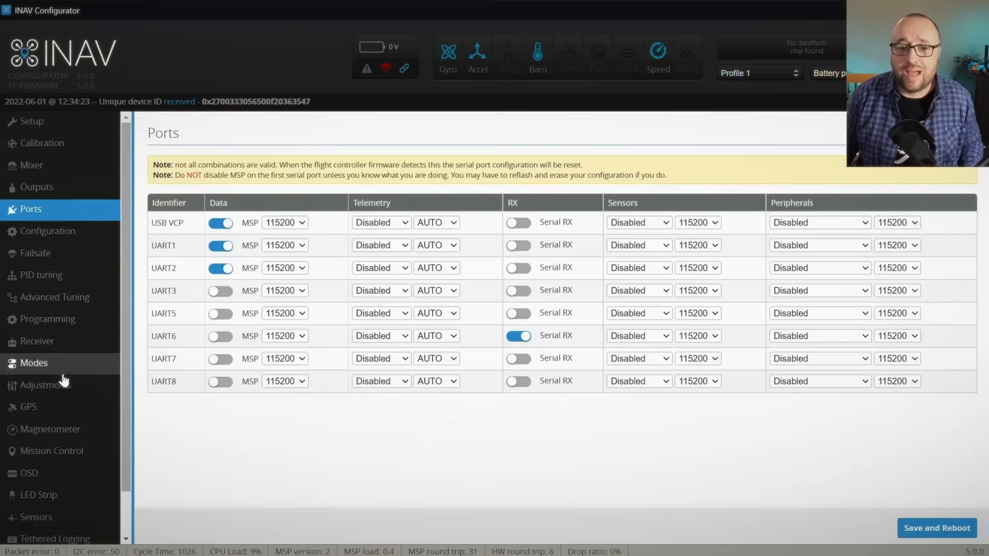
# Step: In the GPS configuration, set the protocol to MSP and the ground assistance type to Autodetect
pyautogui.click(61, 407)
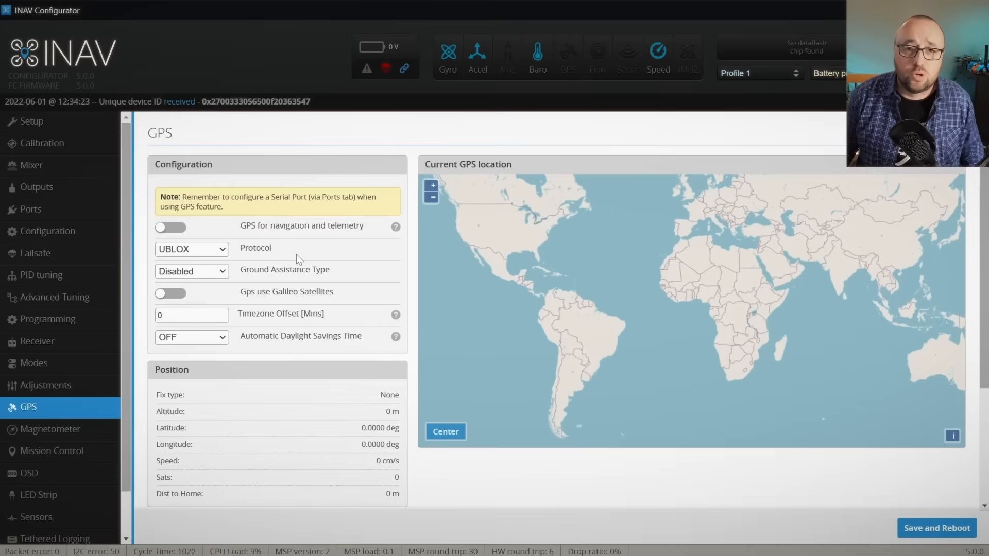
pyautogui.click(208, 251)
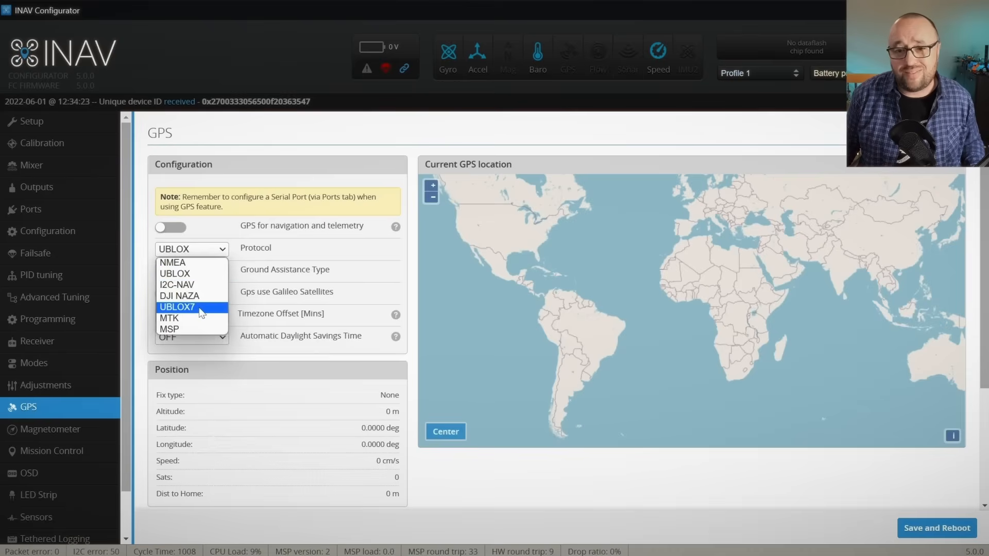
pyautogui.click(185, 330)
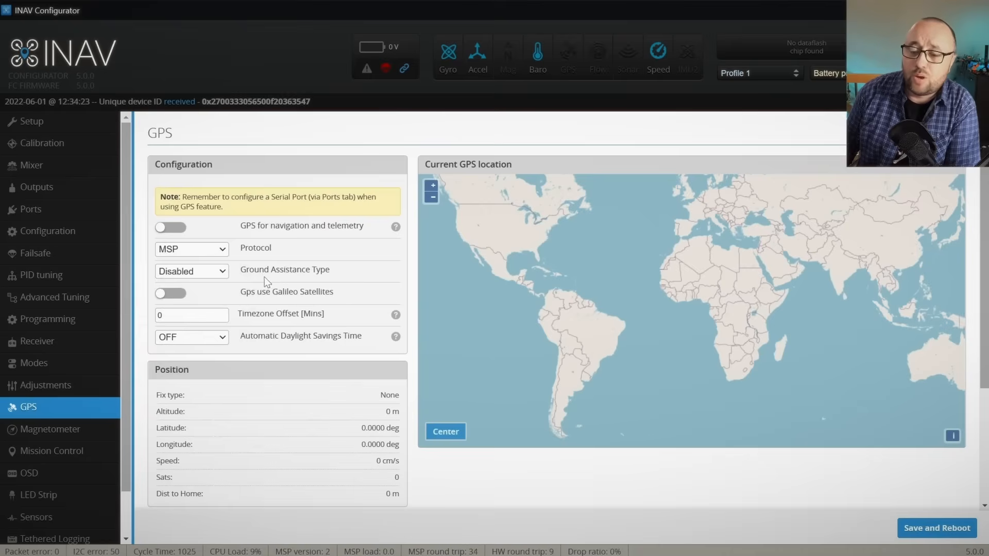
pyautogui.click(221, 273)
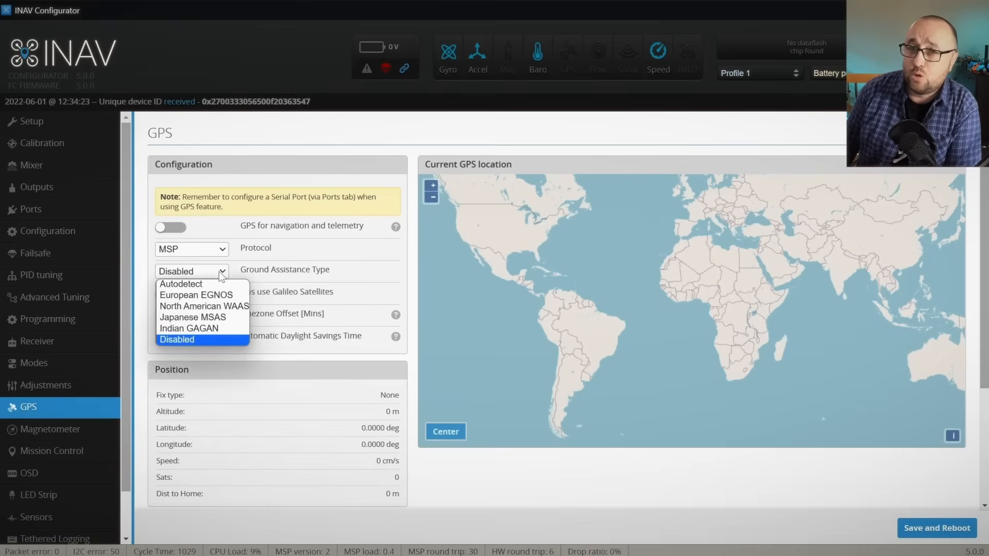
pyautogui.click(205, 285)
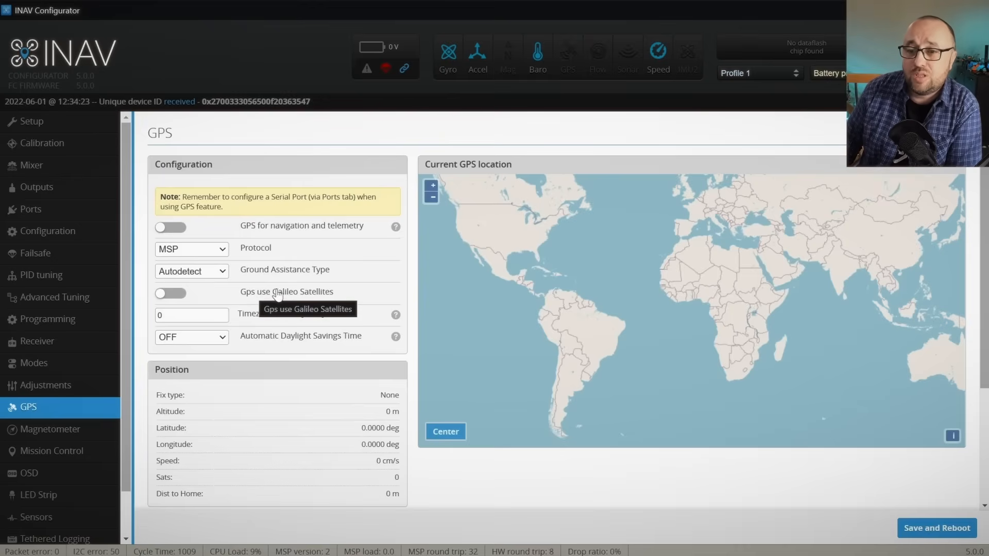
# Step: Enable Galileo satellites and GPS for navigation and telemetry, and save the GPS configuration with a reboot
pyautogui.click(304, 297)
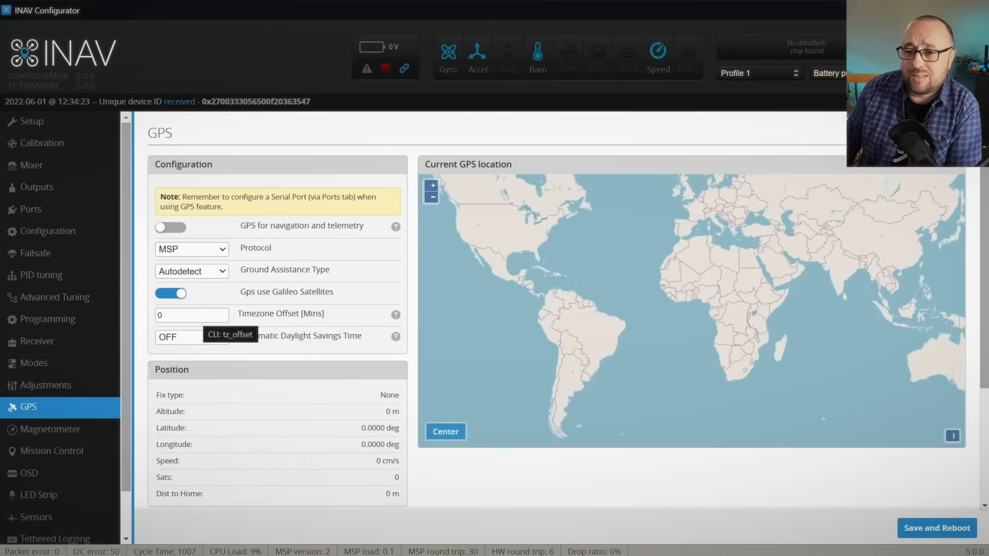
pyautogui.doubleClick(200, 316)
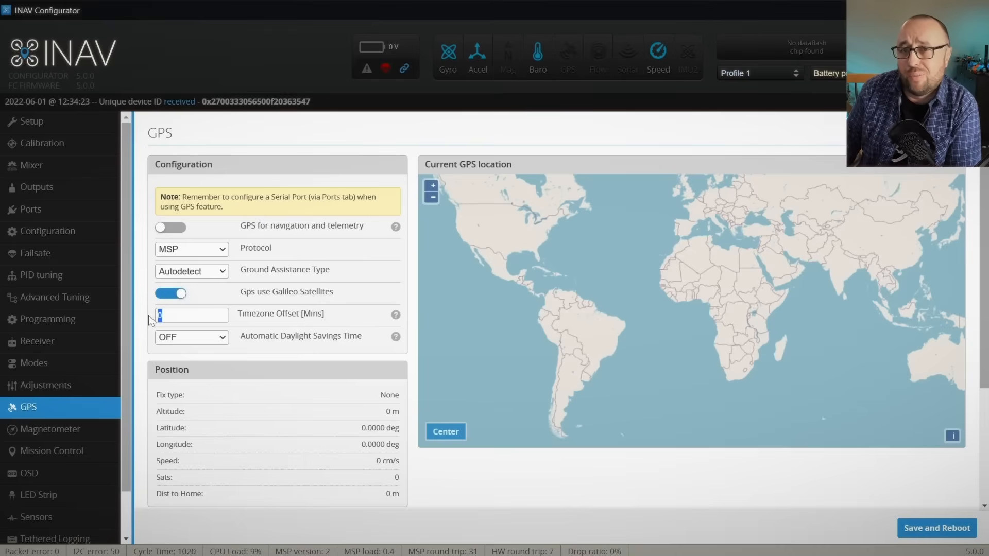
pyautogui.click(172, 229)
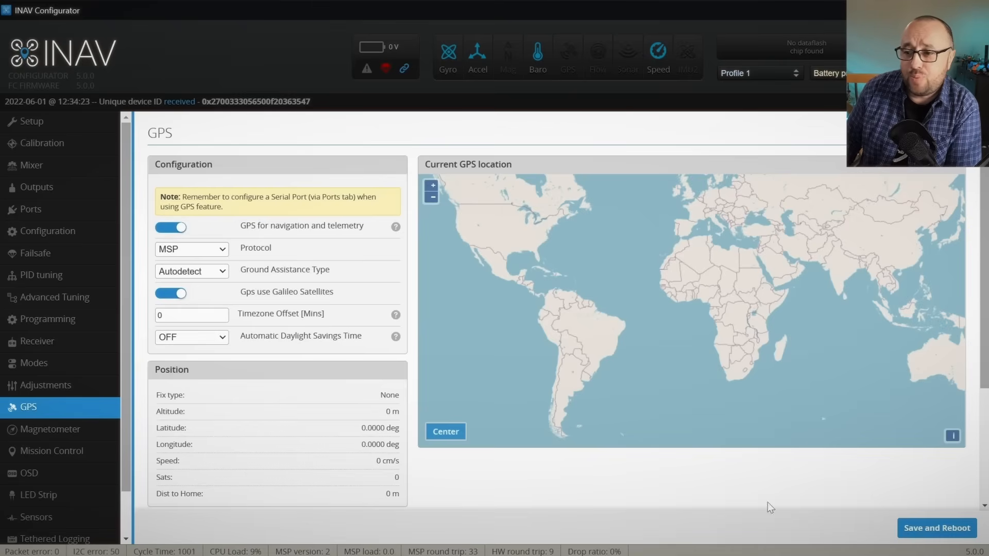
pyautogui.click(907, 530)
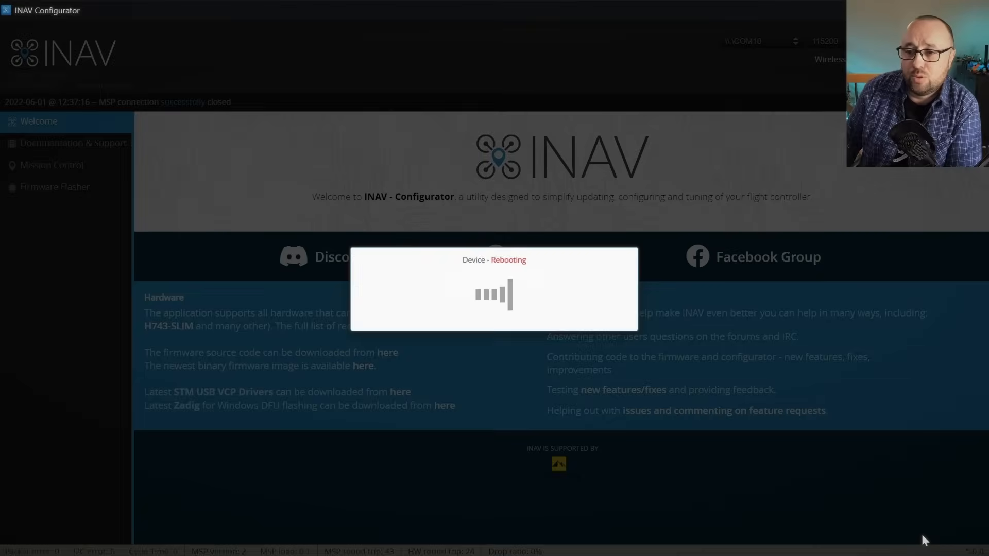
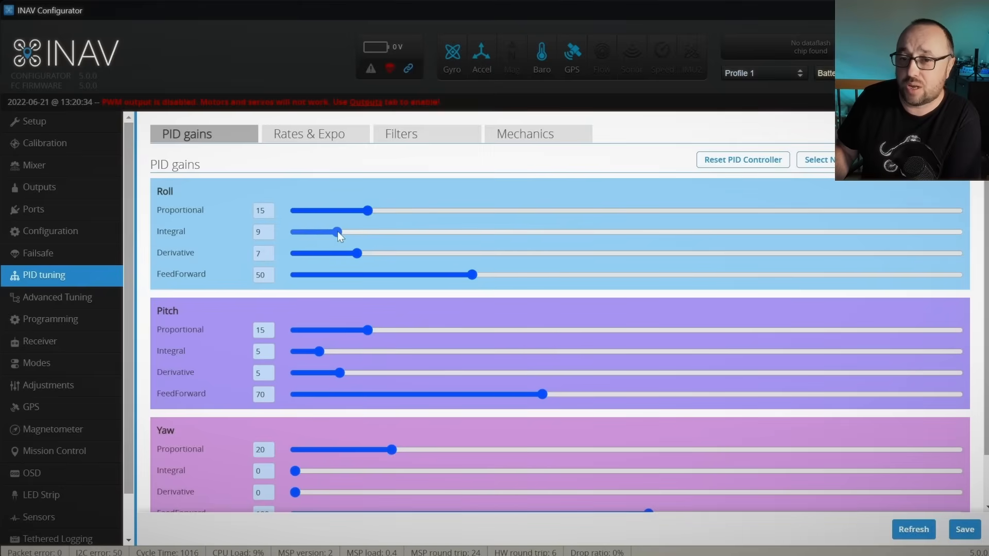
# Step: Set the Integral gain to 10 for roll and 15 for pitch in the PID gains
pyautogui.moveTo(341, 232); pyautogui.dragTo(344, 232)
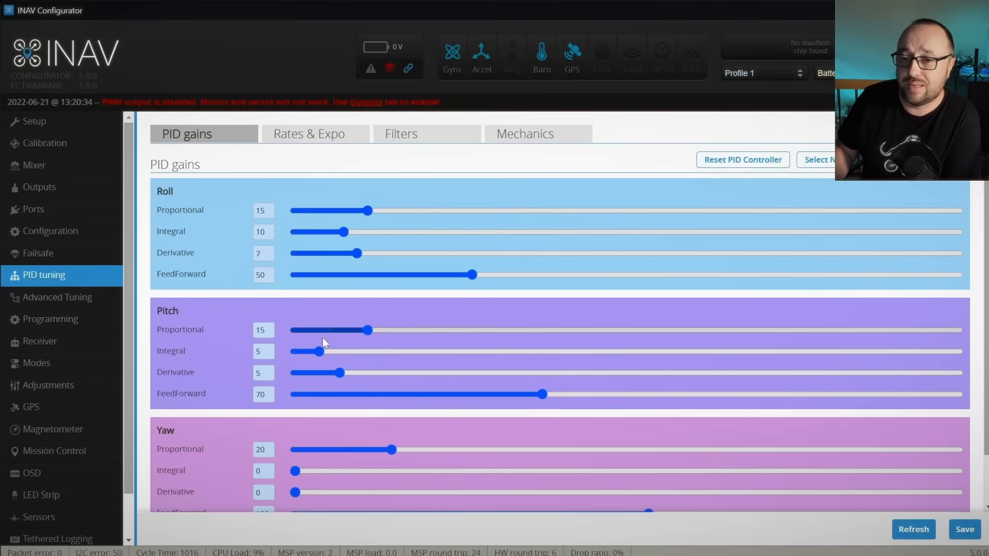
pyautogui.moveTo(319, 352); pyautogui.dragTo(368, 352)
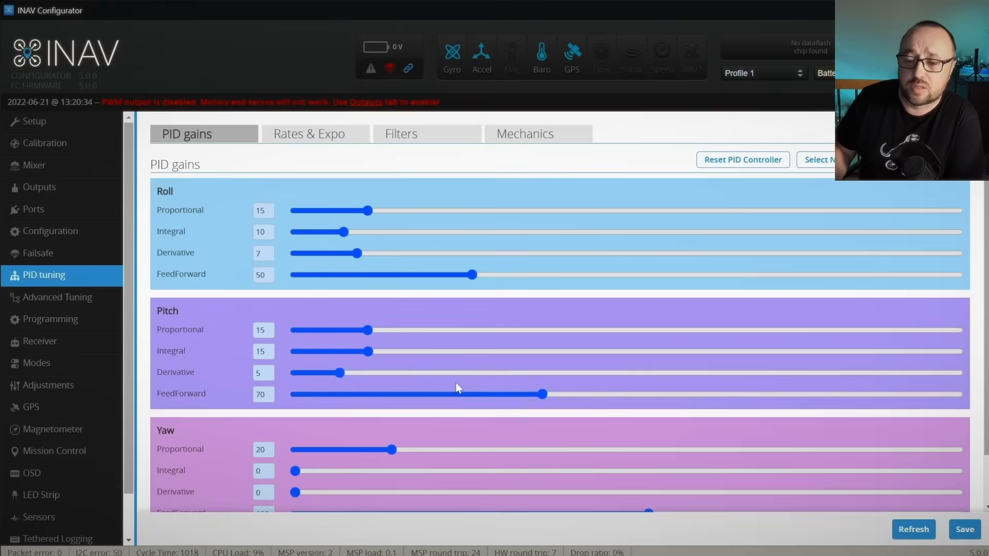
# Step: Try raising the pitch FeedForward gain through 83 and 87 to 95, and return it to 70
pyautogui.moveTo(457, 394); pyautogui.dragTo(532, 397)
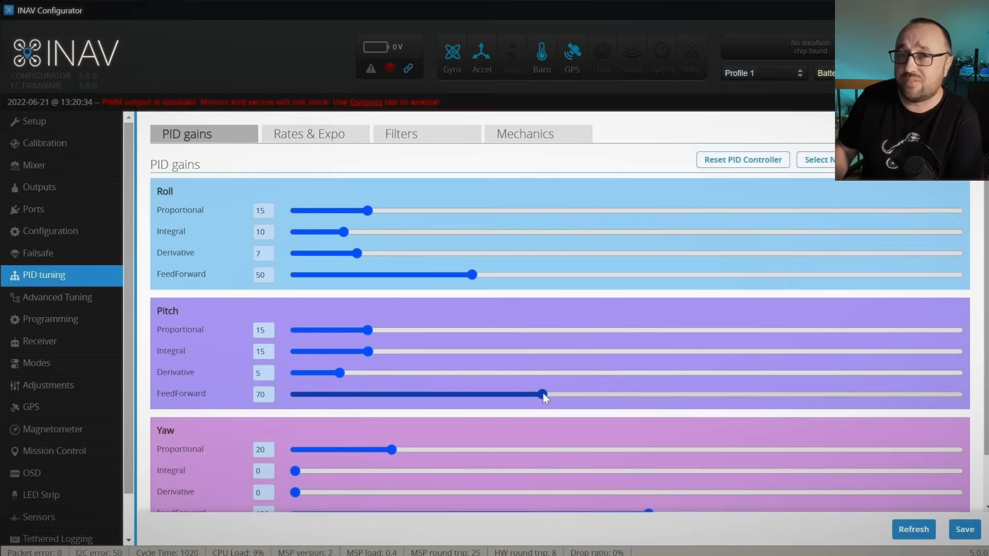
pyautogui.click(543, 395)
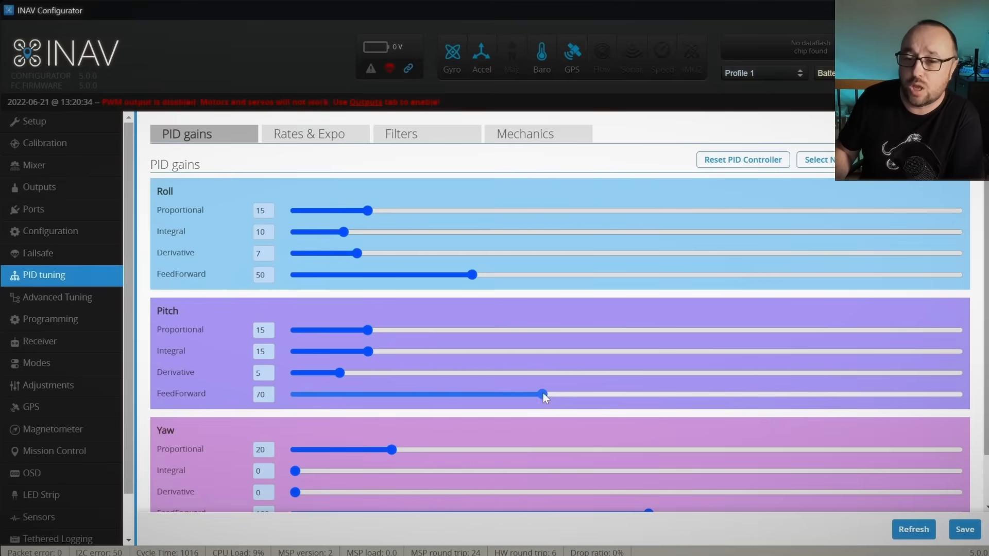
pyautogui.moveTo(570, 396); pyautogui.dragTo(585, 396)
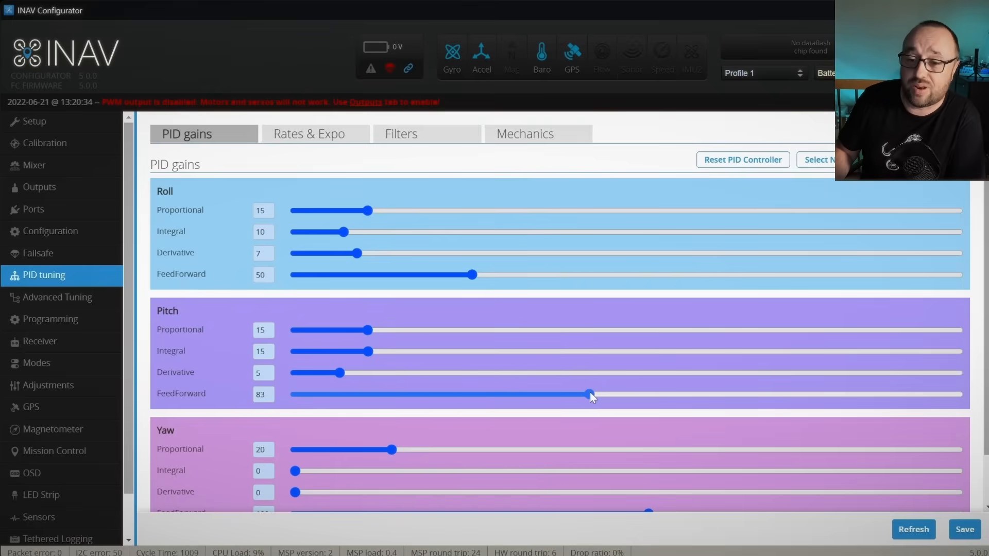
pyautogui.moveTo(597, 397); pyautogui.dragTo(603, 397)
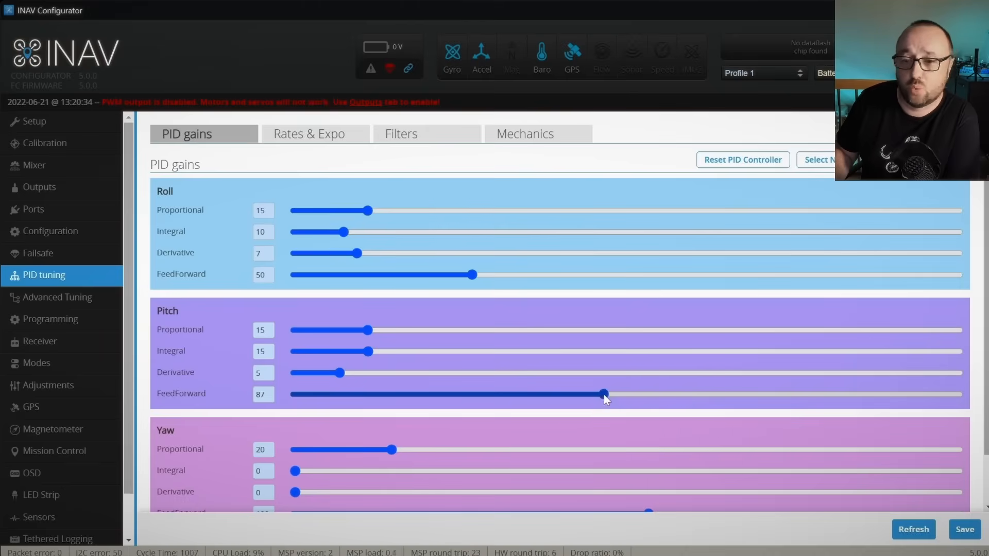
pyautogui.moveTo(605, 395); pyautogui.dragTo(608, 395)
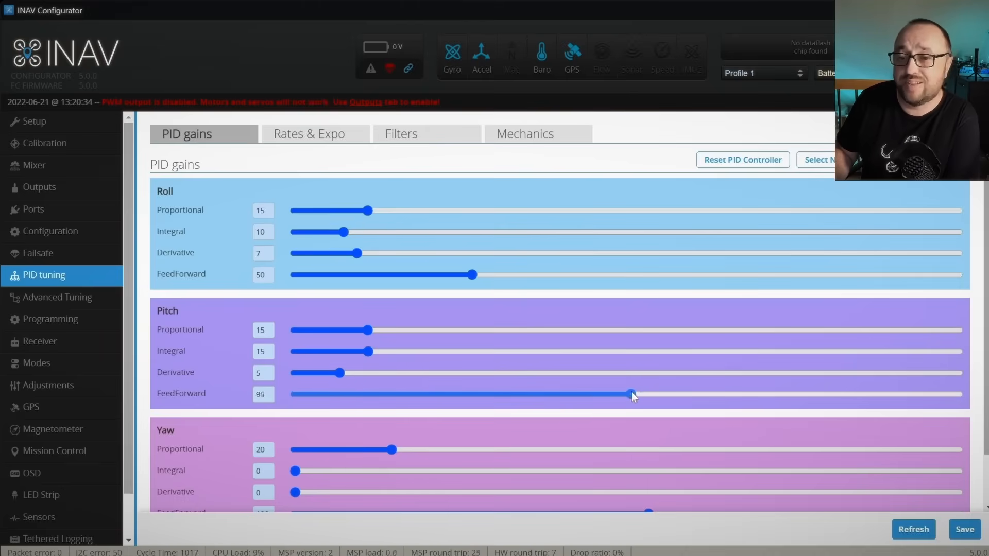
pyautogui.moveTo(644, 390); pyautogui.dragTo(542, 404)
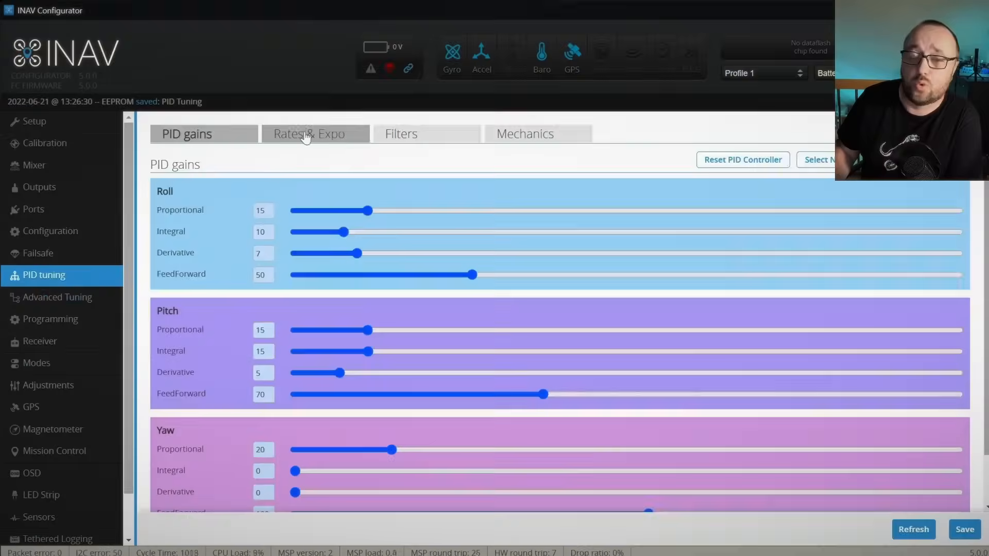
# Step: Go through the Rates & Expo and filter settings, and set the Yaw Iterm freeze bank angle to 15 in the PID mechanics
pyautogui.click(309, 136)
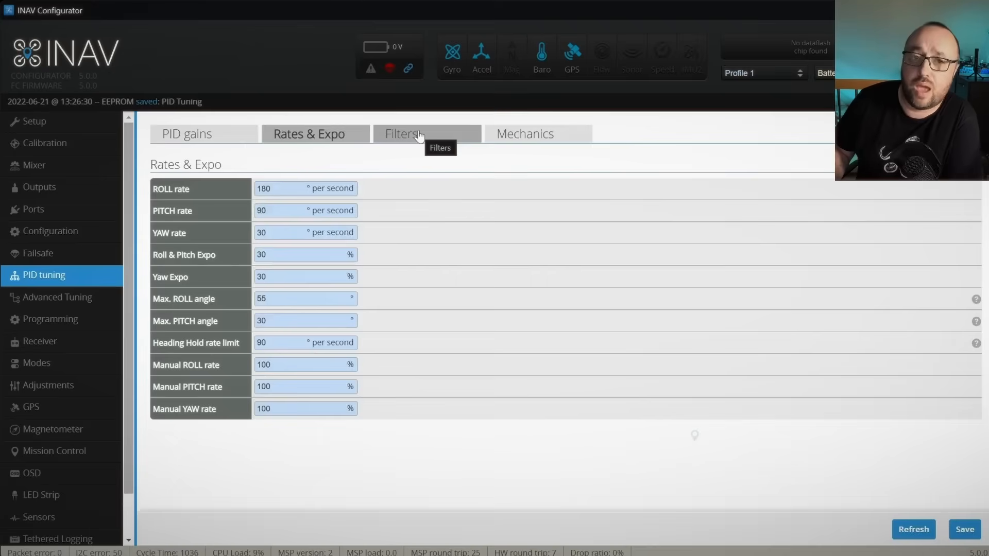
pyautogui.click(419, 135)
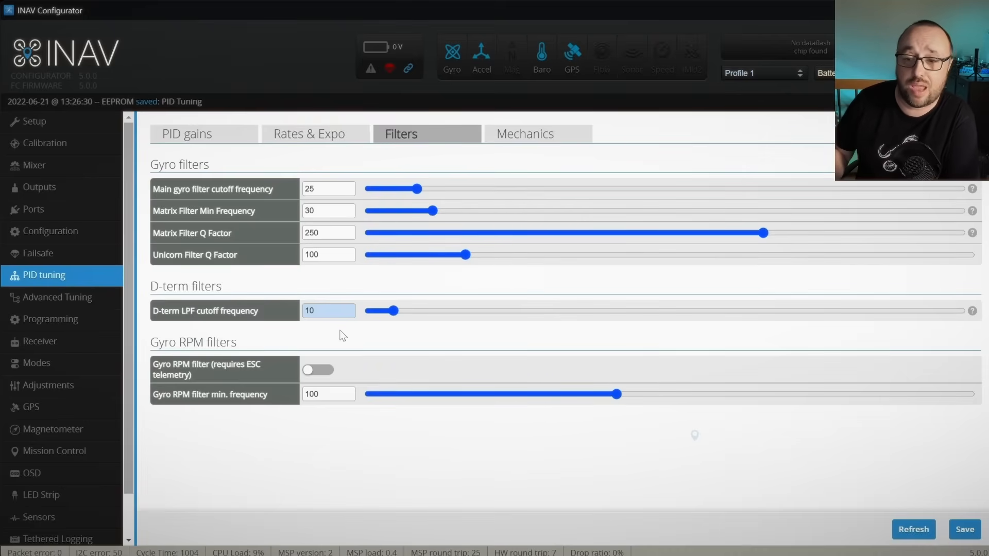
pyautogui.click(504, 143)
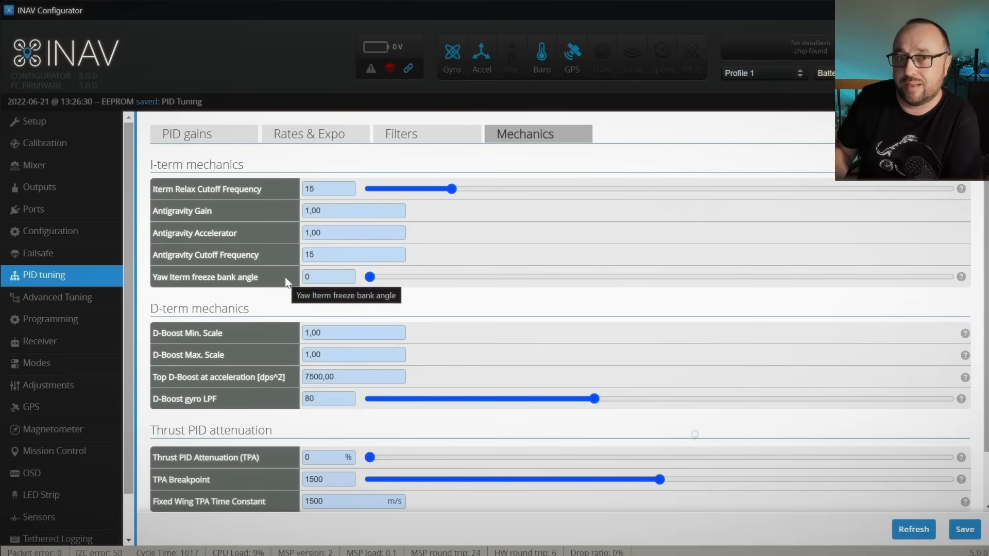
pyautogui.moveTo(370, 276); pyautogui.dragTo(467, 276)
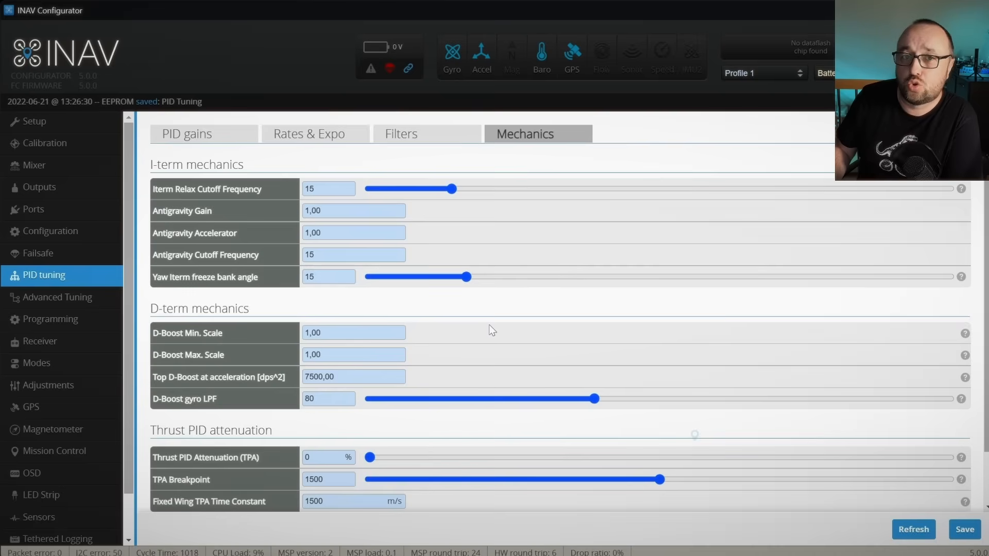
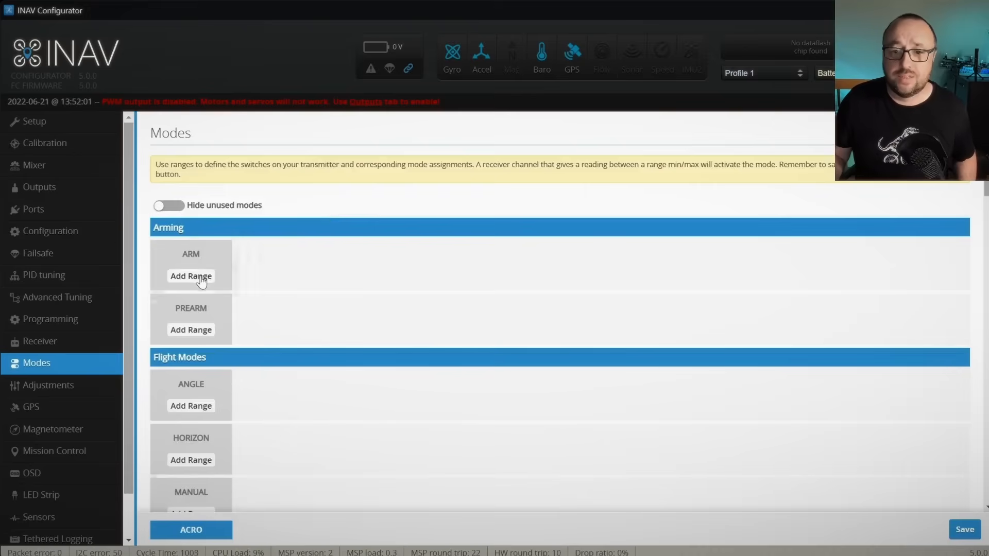
# Step: Add an activation range for the ARM mode on CH 5 covering 1300 to 2100
pyautogui.click(201, 278)
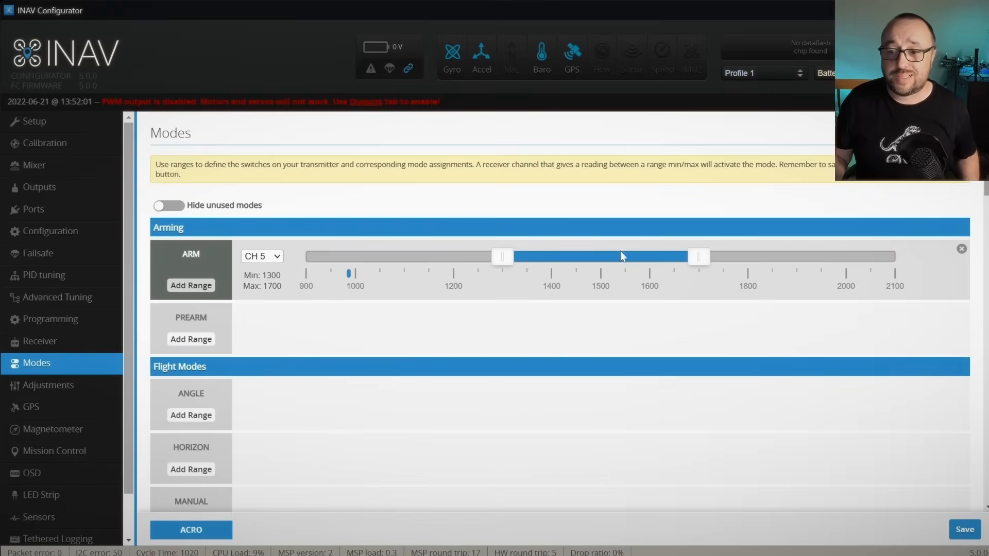
pyautogui.moveTo(699, 257); pyautogui.dragTo(883, 244)
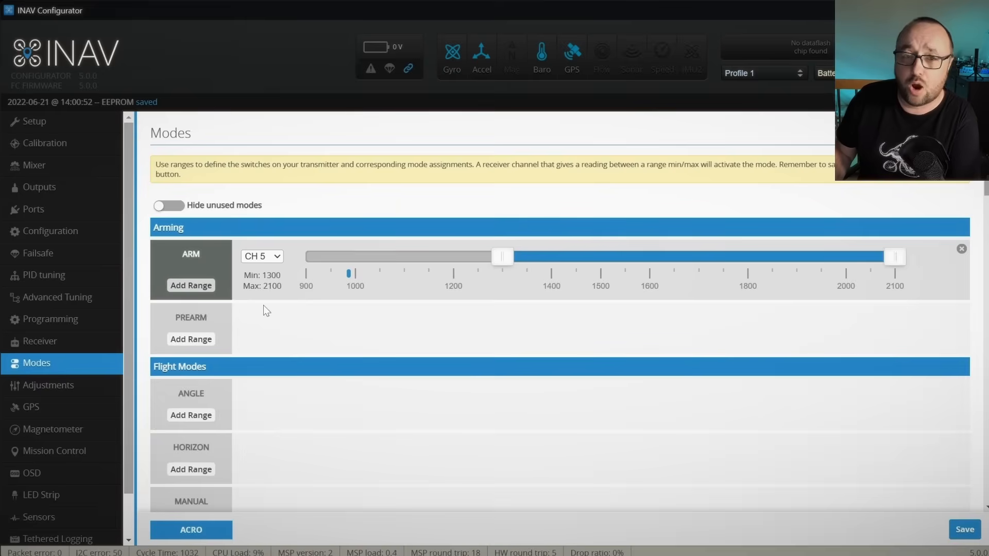
# Step: Assign the MANUAL flight mode to CH 6 with a range of 900 to 1075, and save the modes
pyautogui.scroll(-3, 266, 310)
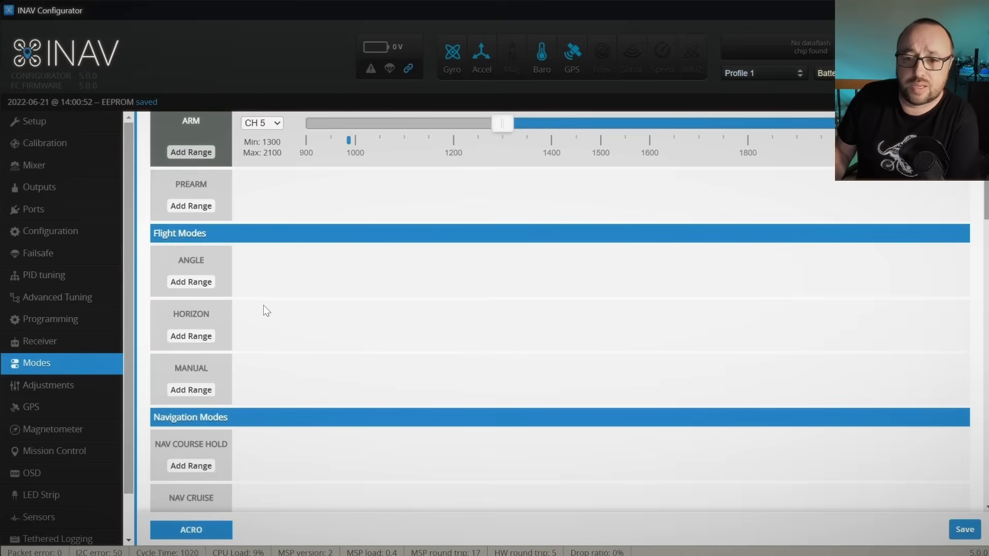
pyautogui.click(191, 390)
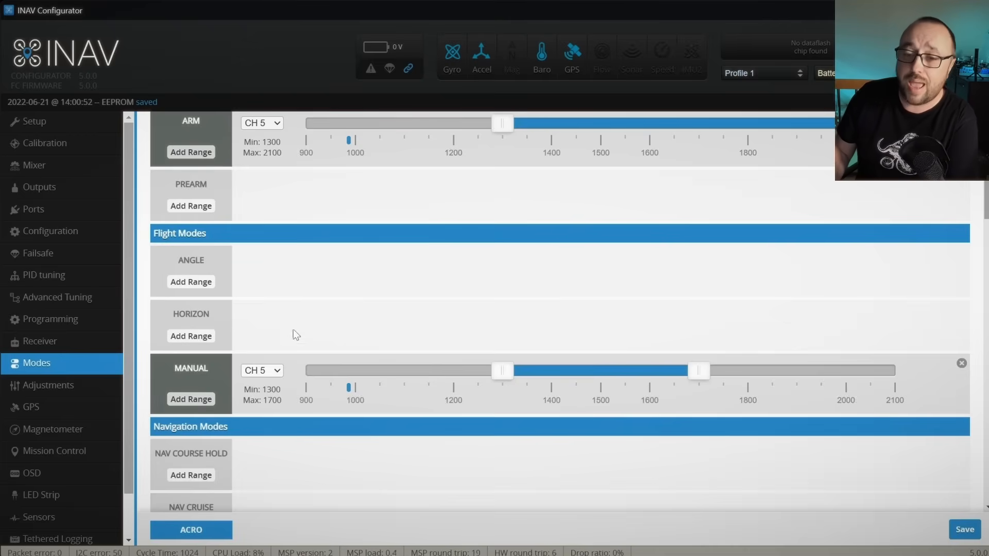
pyautogui.click(265, 371)
pyautogui.click(275, 395)
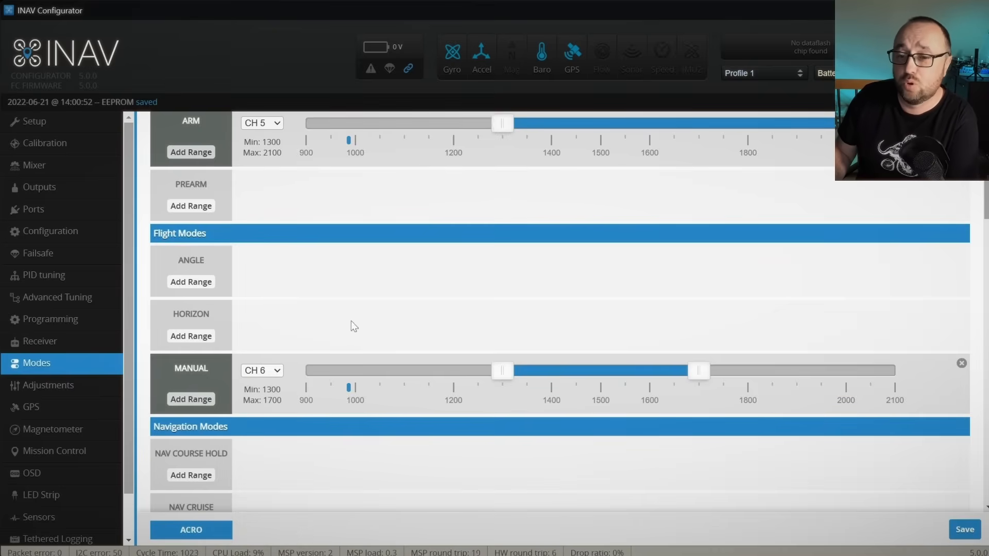
pyautogui.moveTo(503, 371); pyautogui.dragTo(291, 389)
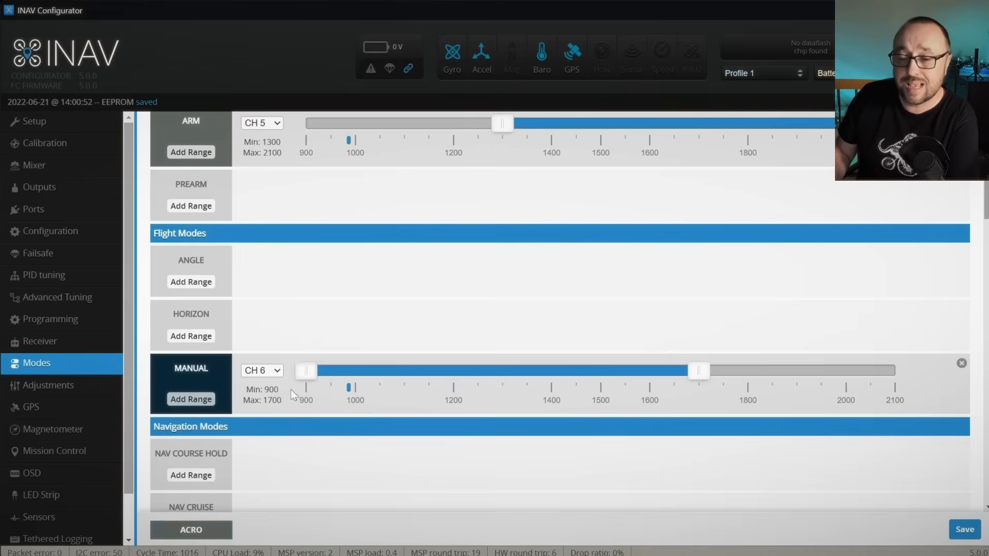
pyautogui.moveTo(698, 371); pyautogui.dragTo(393, 375)
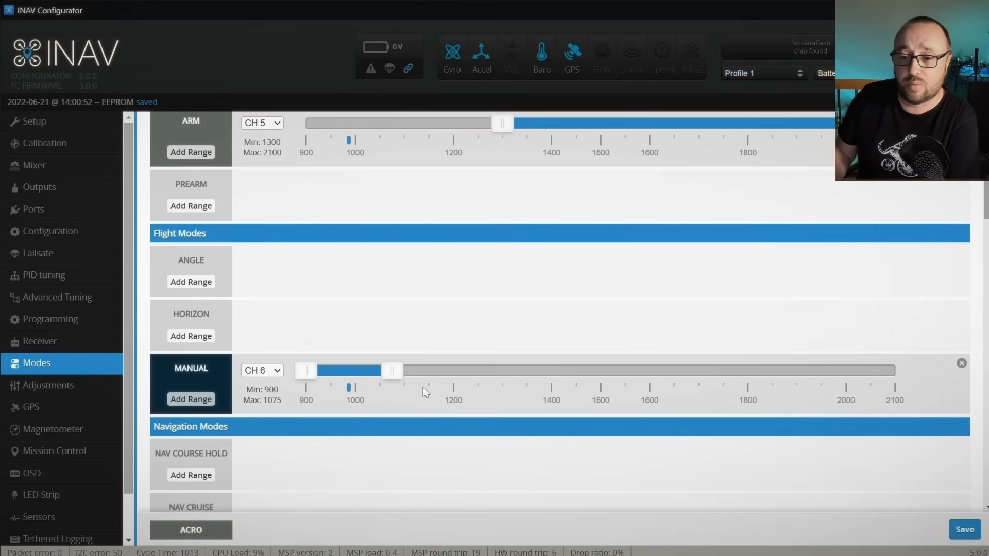
pyautogui.click(971, 534)
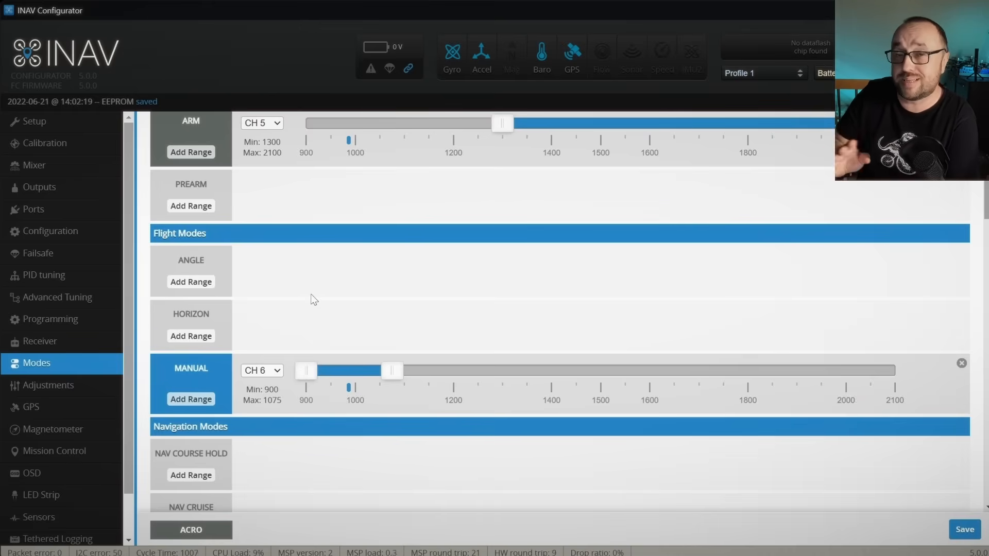
# Step: Assign the NAV CRUISE mode to CH 6 with a range of 1300 to 1700
pyautogui.scroll(-3, 313, 299)
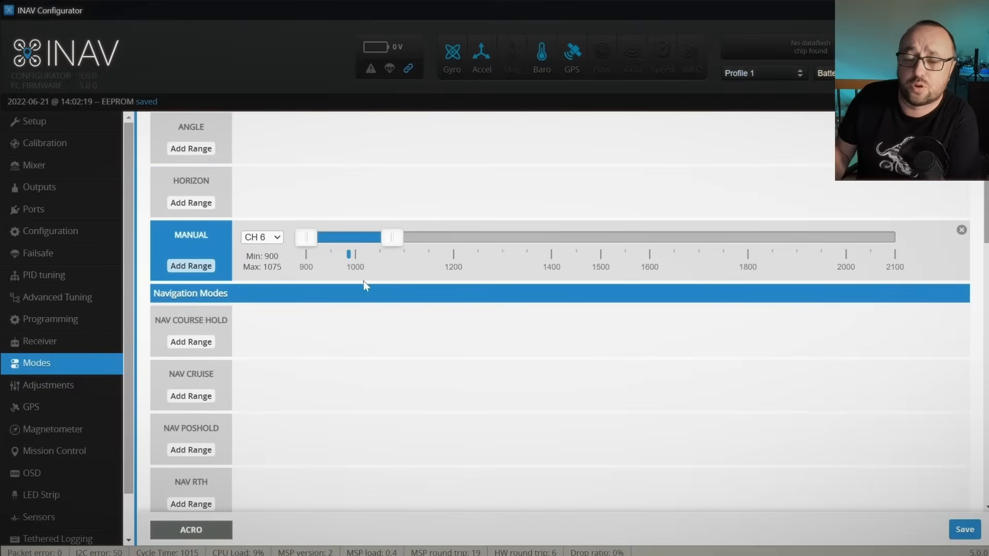
pyautogui.click(195, 398)
pyautogui.click(262, 376)
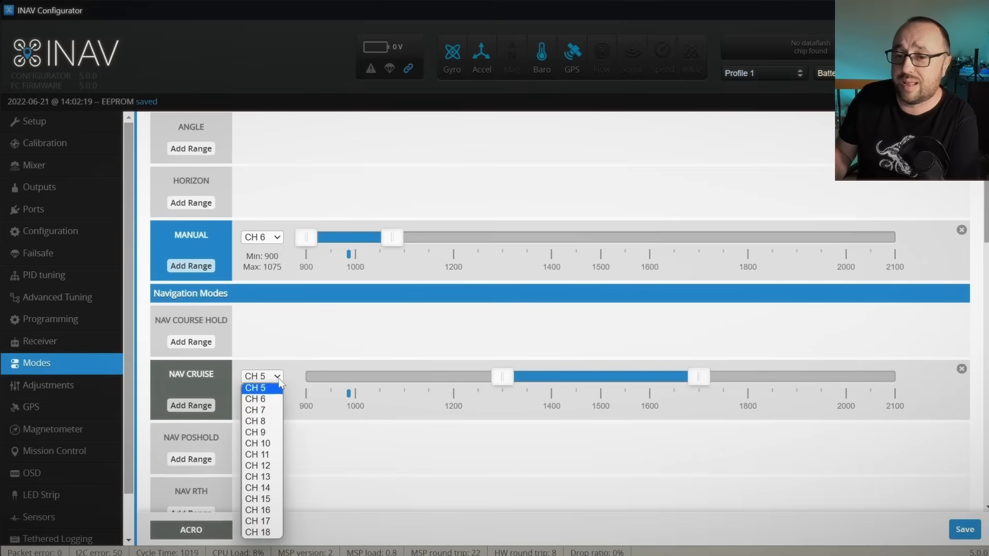
pyautogui.click(257, 397)
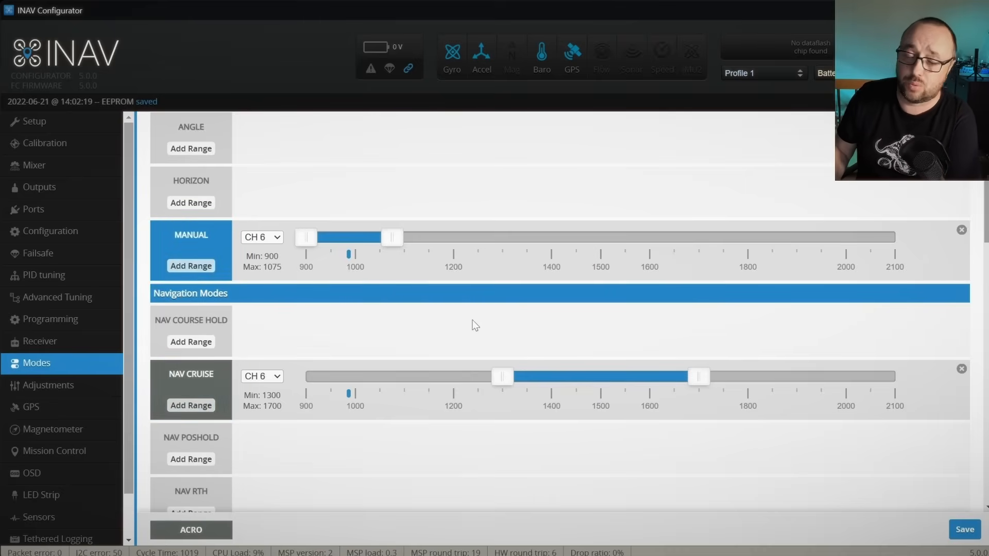
# Step: Assign the NAV ALTHOLD flight mode modifier to CH 6 with a range of 1300 to 1700
pyautogui.scroll(-5, 465, 320)
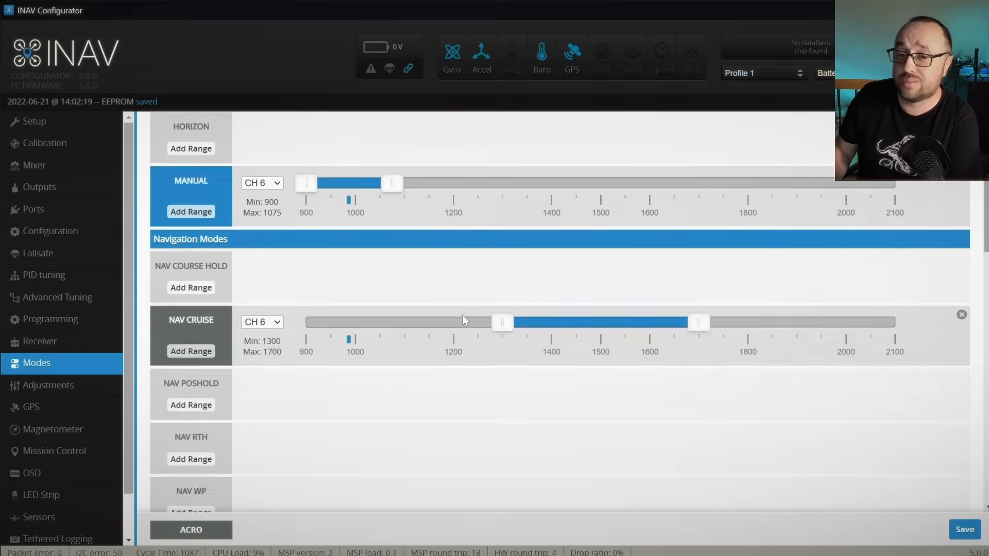
pyautogui.scroll(-5, 459, 330)
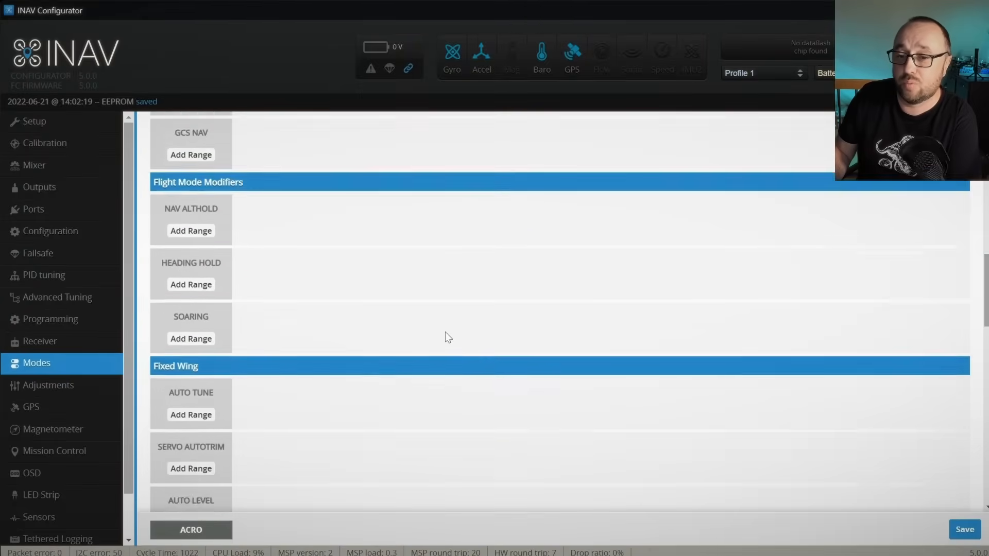
pyautogui.scroll(5, 423, 346)
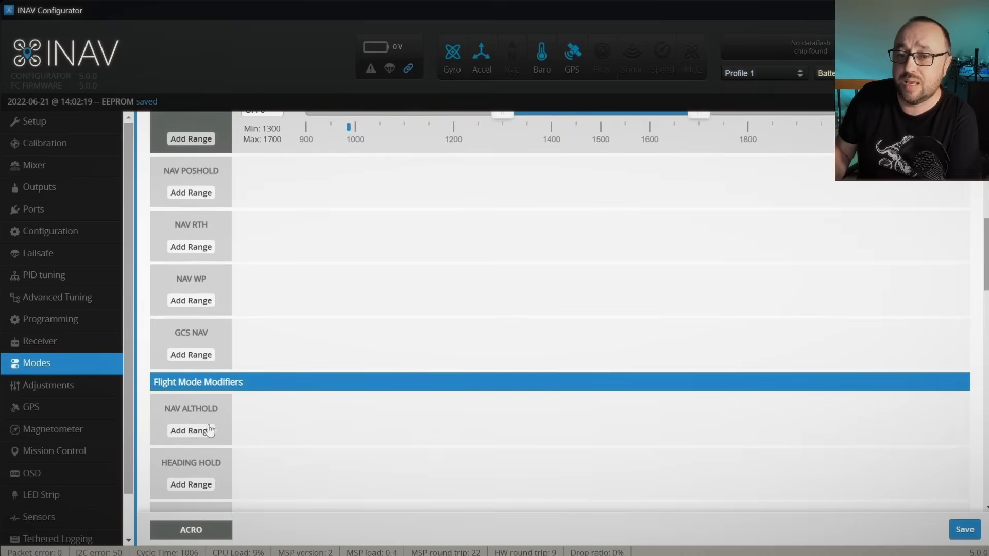
pyautogui.click(190, 432)
pyautogui.click(262, 410)
pyautogui.click(260, 433)
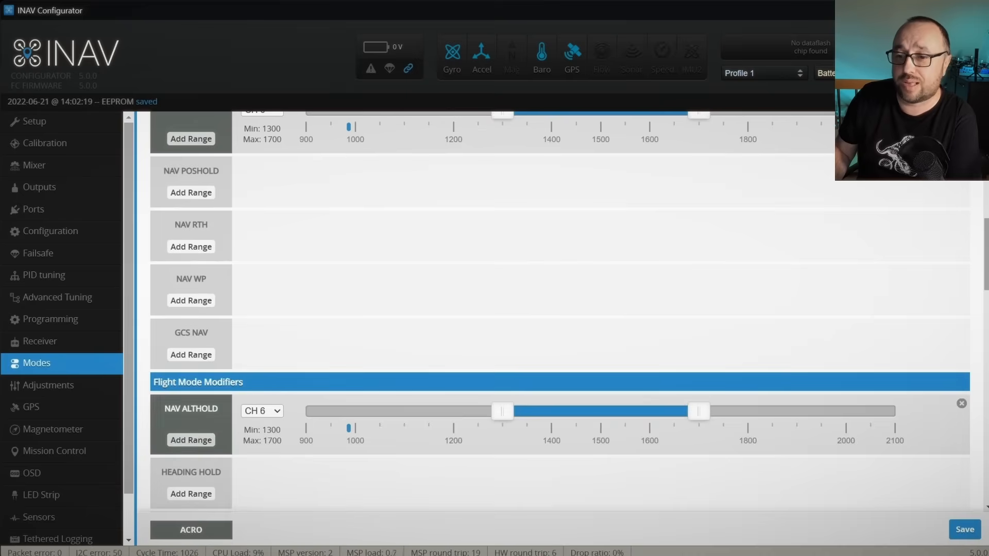
pyautogui.scroll(3, 464, 392)
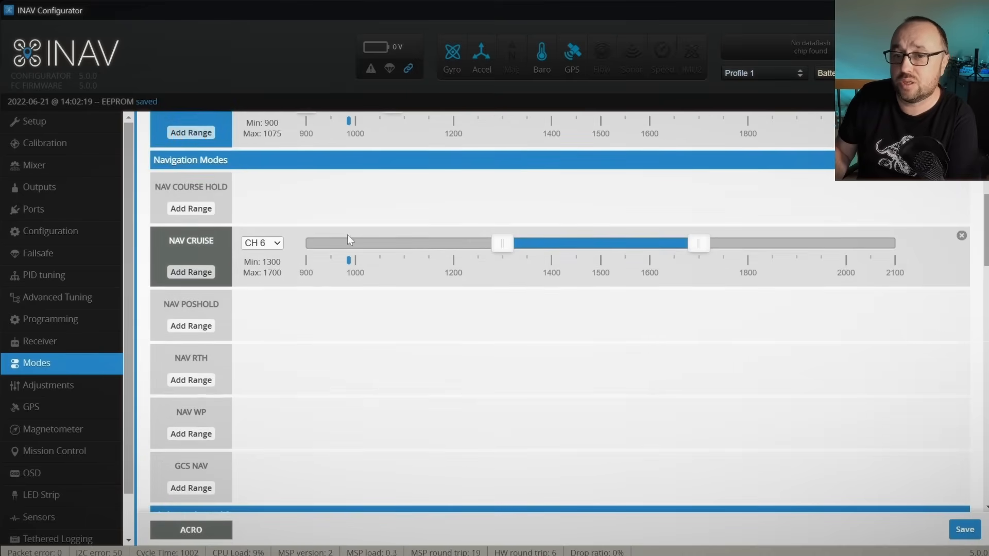
# Step: Assign the NAV POSHOLD mode to CH 7 with a range of 1300 to 1700, and save the modes
pyautogui.scroll(-3, 562, 309)
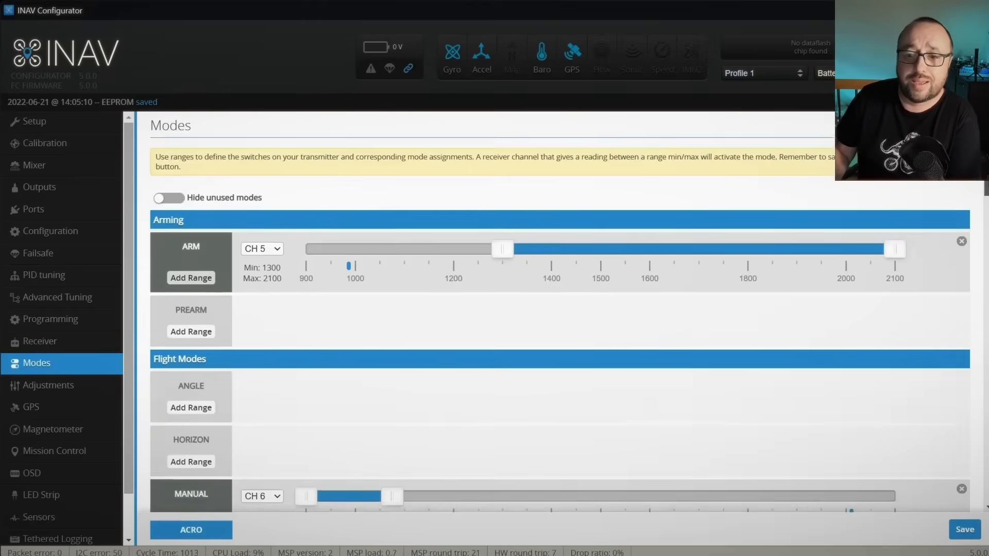
pyautogui.scroll(-3, 560, 309)
pyautogui.scroll(-5, 560, 309)
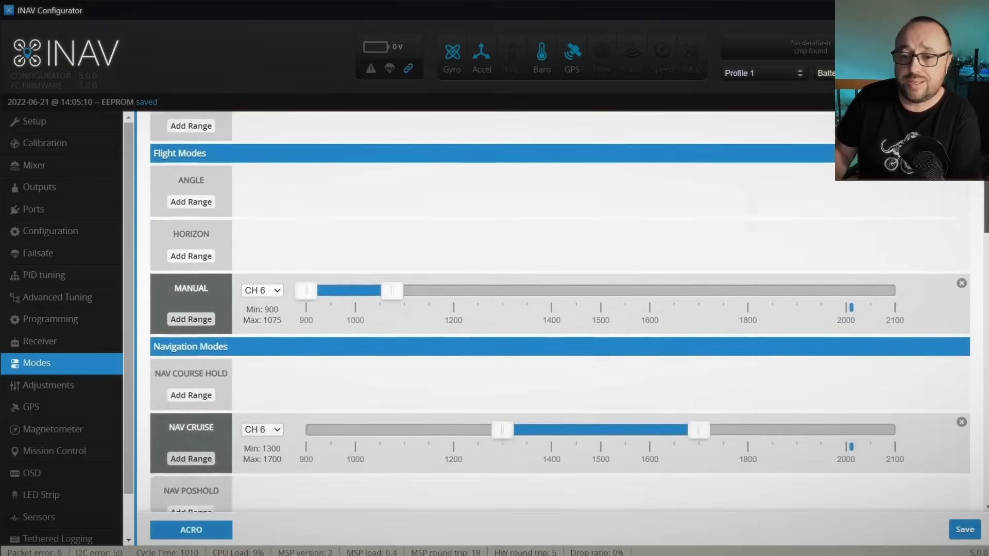
pyautogui.scroll(-1, 560, 309)
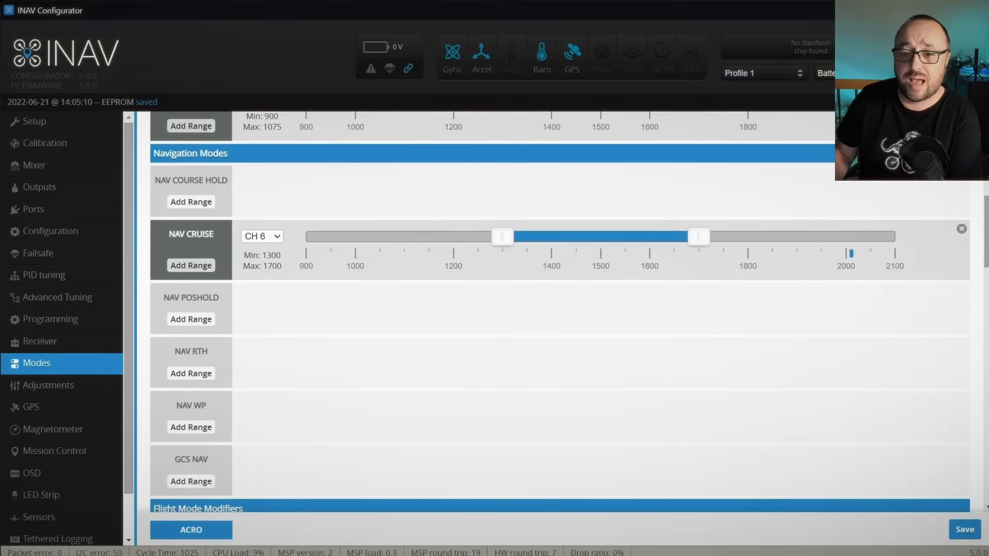
pyautogui.click(197, 321)
pyautogui.click(262, 300)
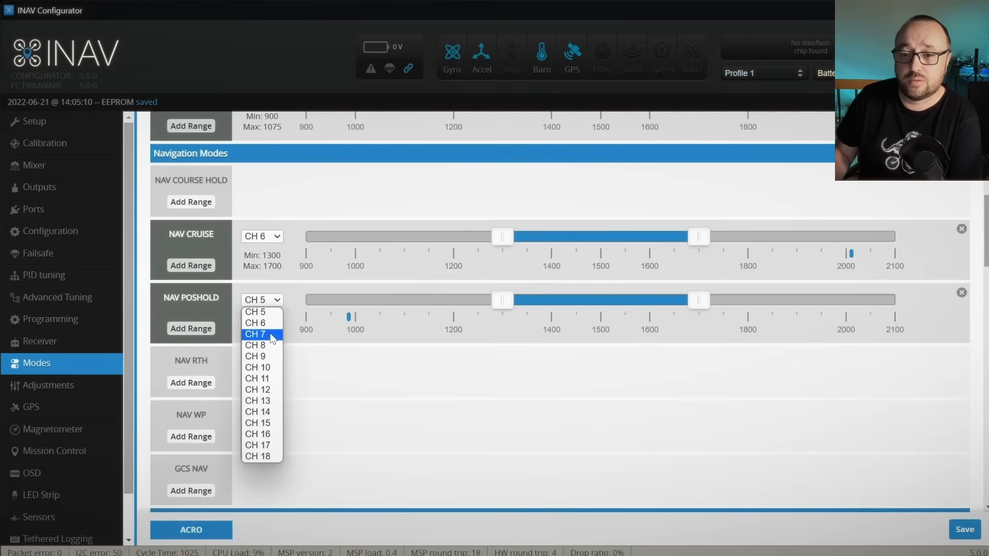
pyautogui.click(257, 334)
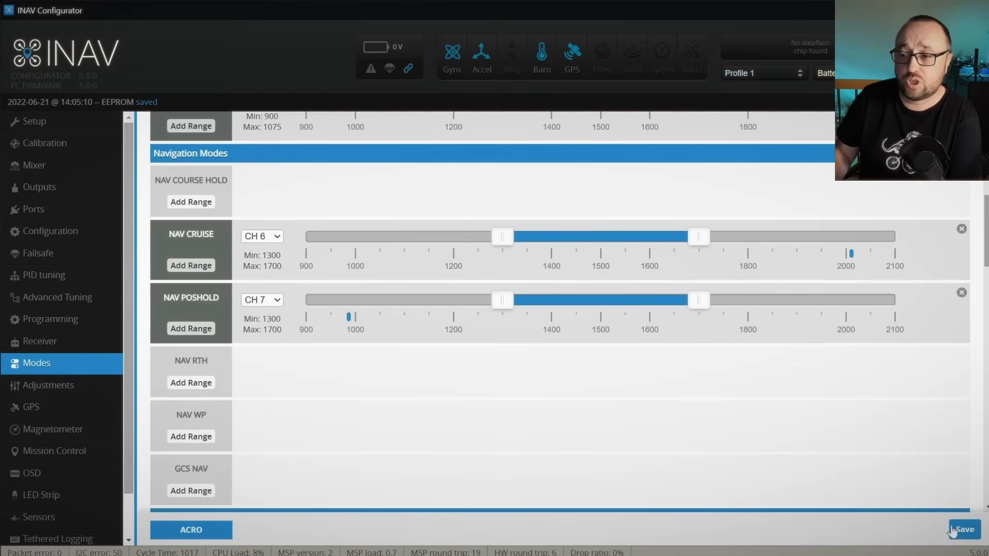
pyautogui.click(954, 533)
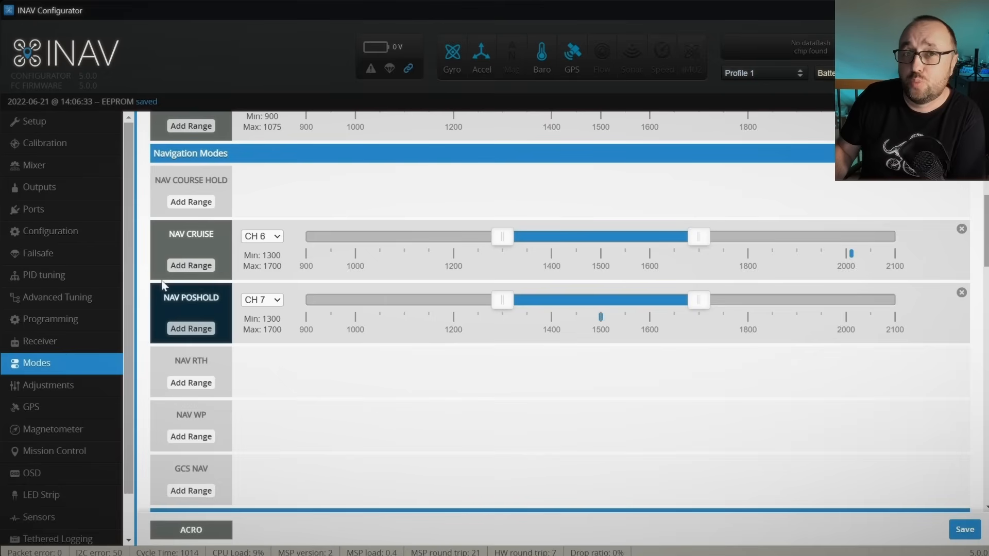
# Step: Assign the NAV RTH mode to CH 7 with a range of 1725 to 2100, and save the modes
pyautogui.click(210, 384)
pyautogui.click(262, 363)
pyautogui.click(255, 396)
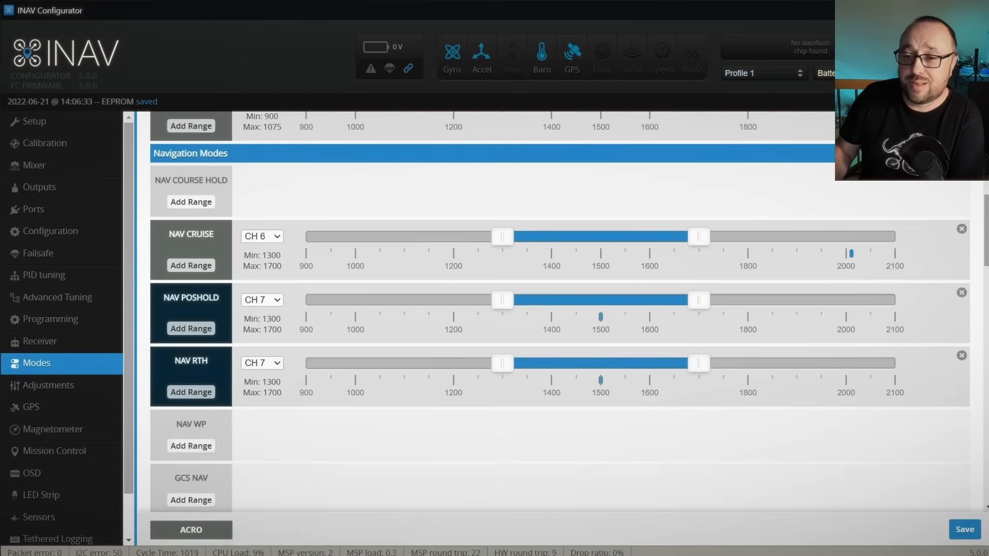
pyautogui.click(892, 364)
pyautogui.moveTo(531, 364); pyautogui.dragTo(724, 344)
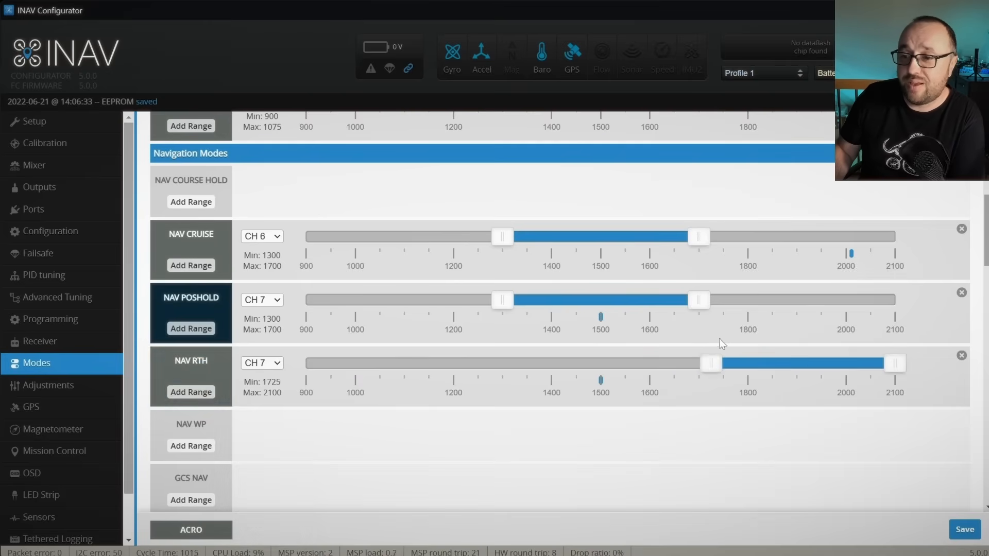
pyautogui.click(964, 524)
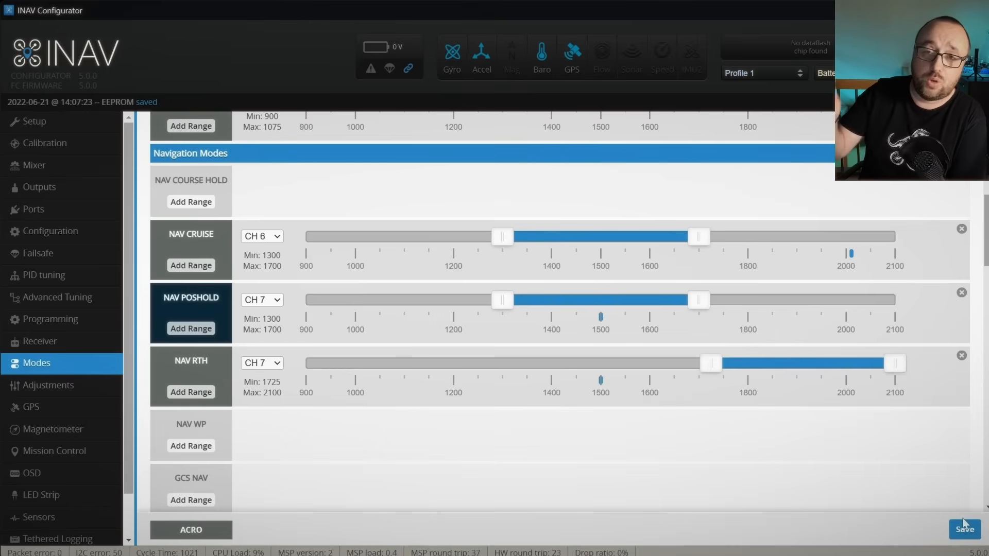